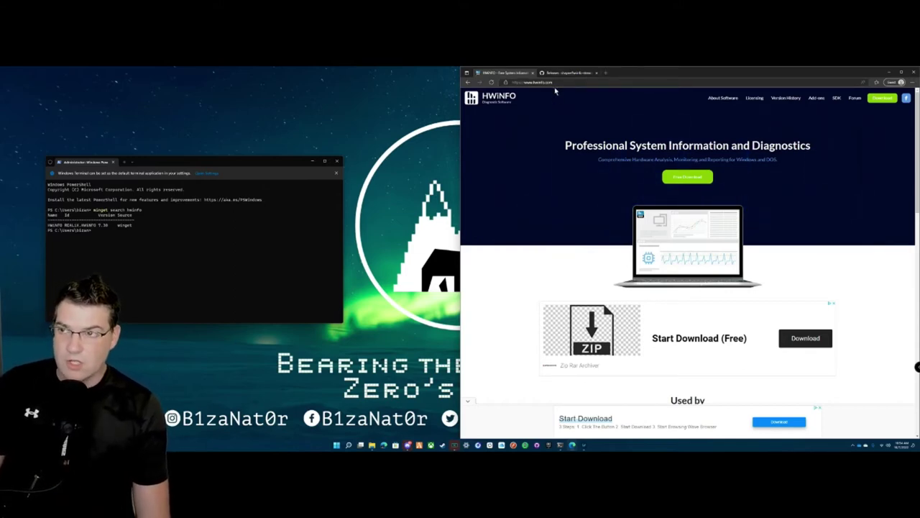
- Open the HWiNFO download page, dismiss the advertisement, and show the download options for the Windows installer
left_click(560, 82)
left_click(701, 177)
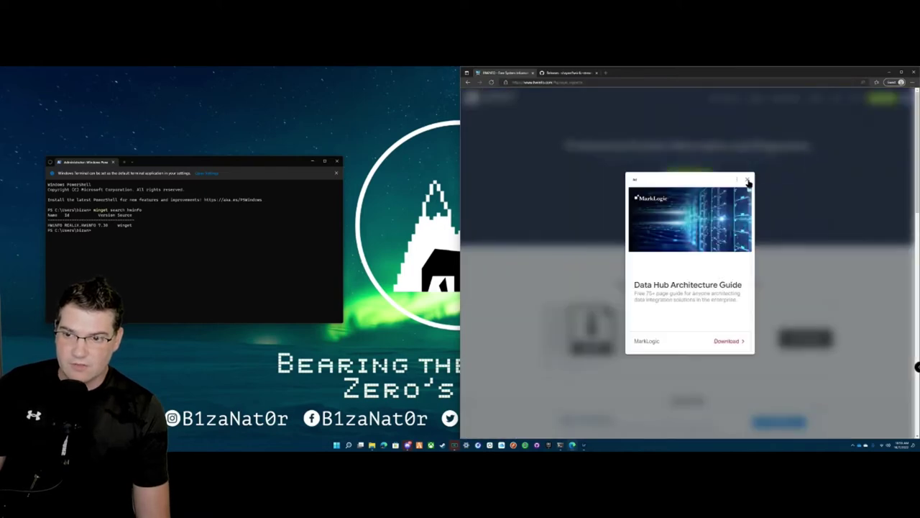
left_click(747, 180)
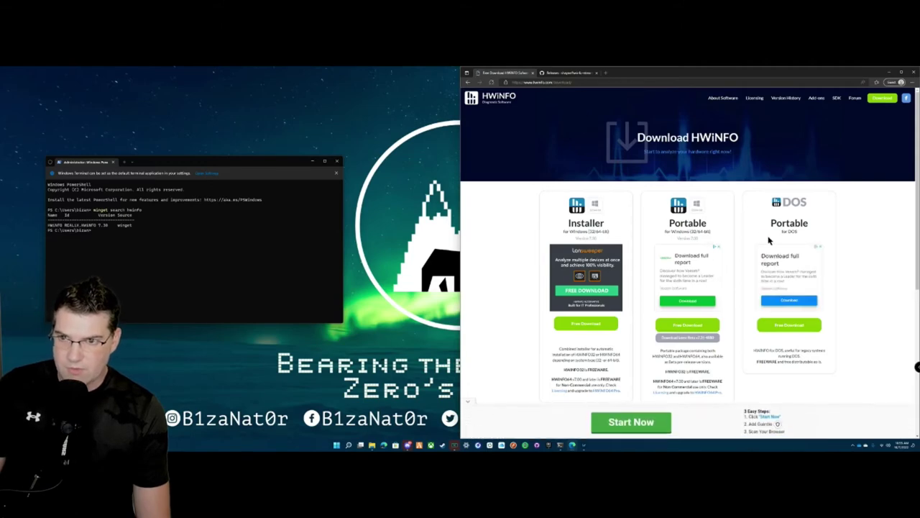
mouse_move(591, 328)
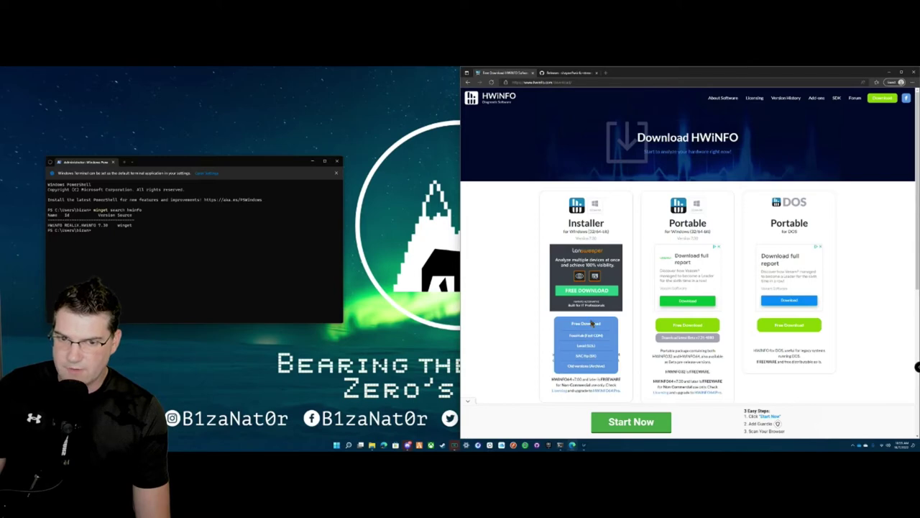
- Open a new Windows Terminal window as administrator and place it clear of the existing terminal window
left_click(229, 165)
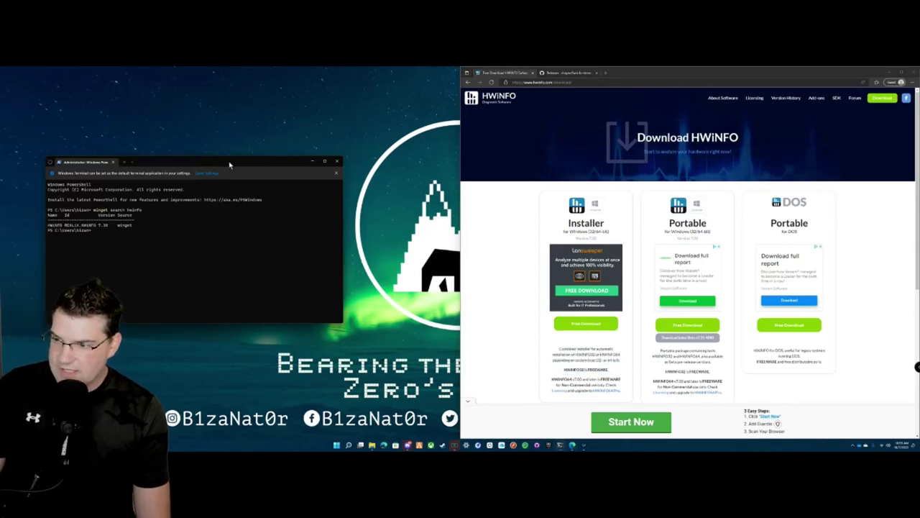
right_click(336, 446)
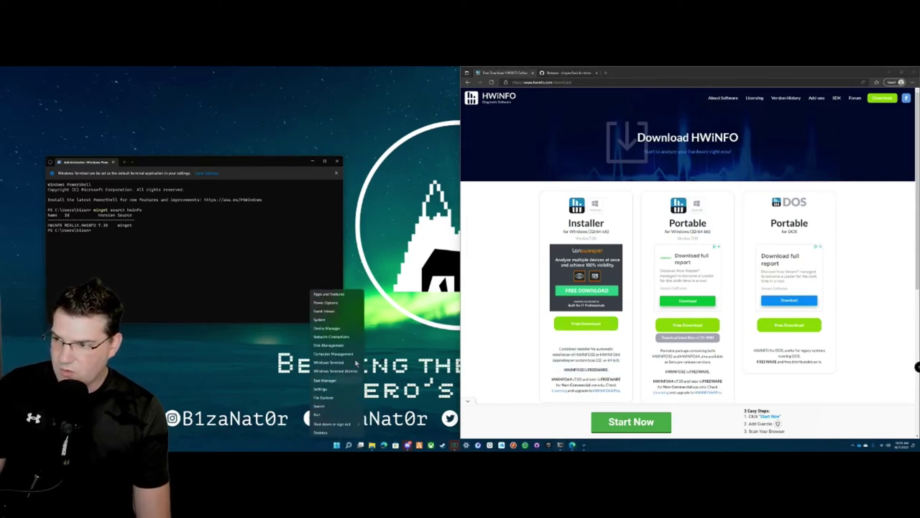
left_click(345, 371)
left_click(431, 301)
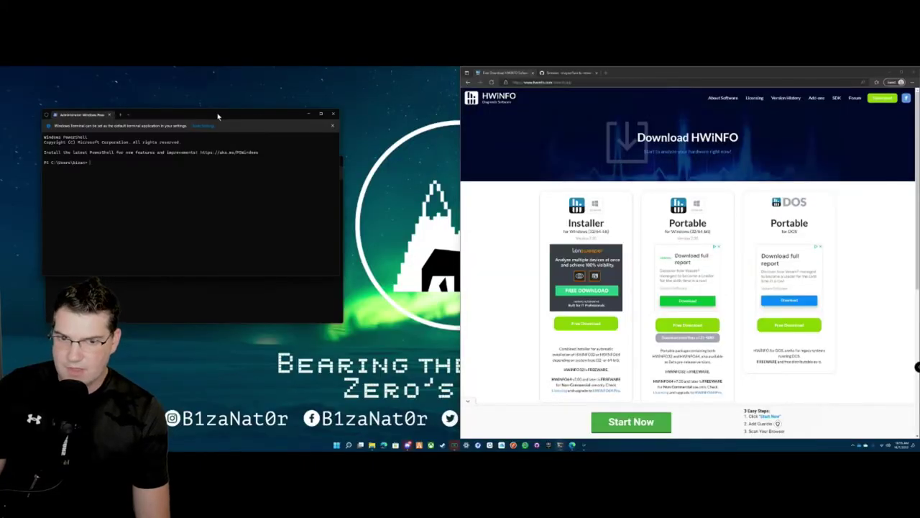
left_click_drag(218, 116, 263, 125)
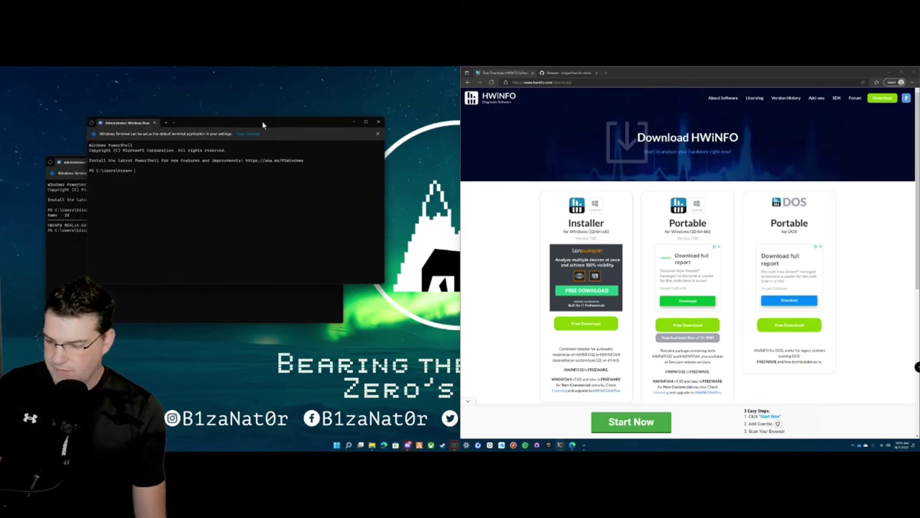
- Search the winget repository for HWiNFO by running "winget search hwinfo"
type("winge")
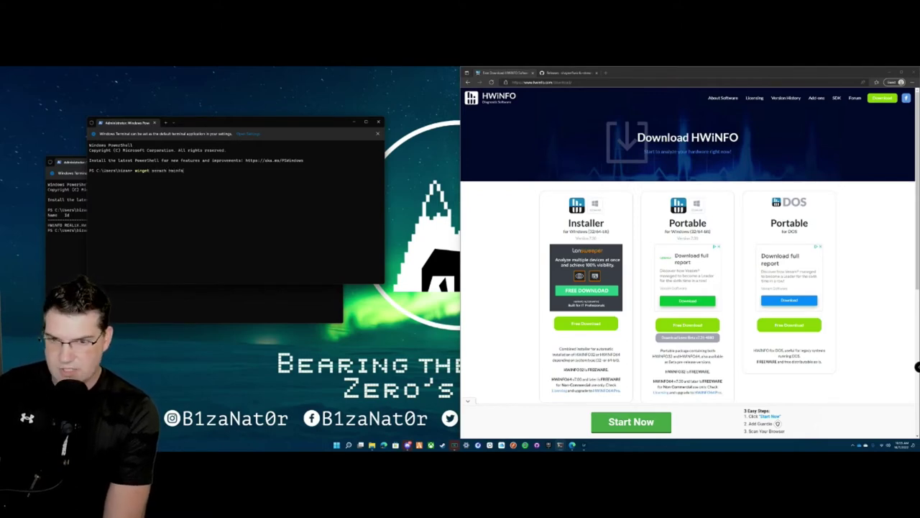
type("t search hwinfo")
key("Return")
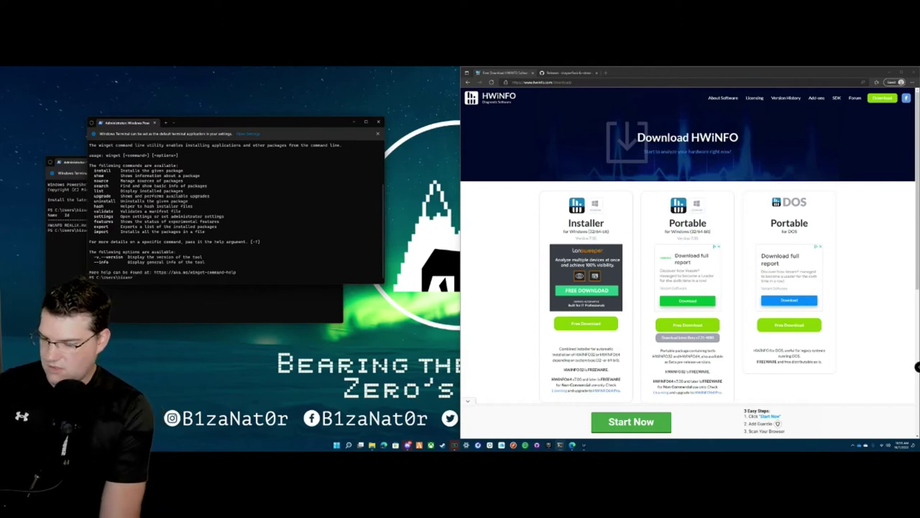
type("winget sea")
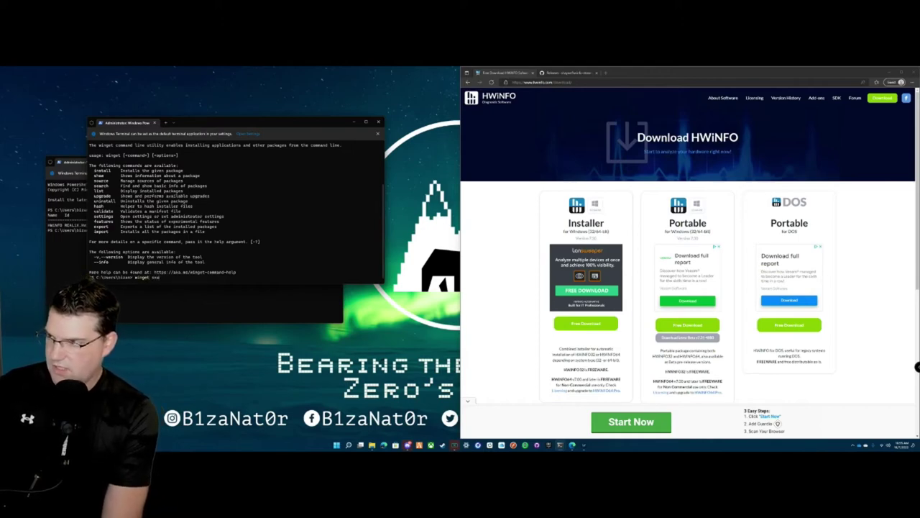
type("rch hwinf")
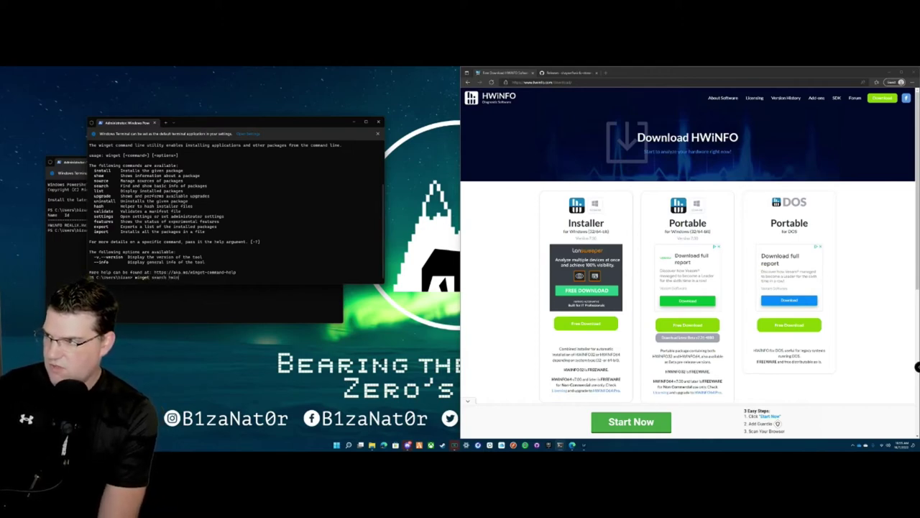
type("o")
key("Return")
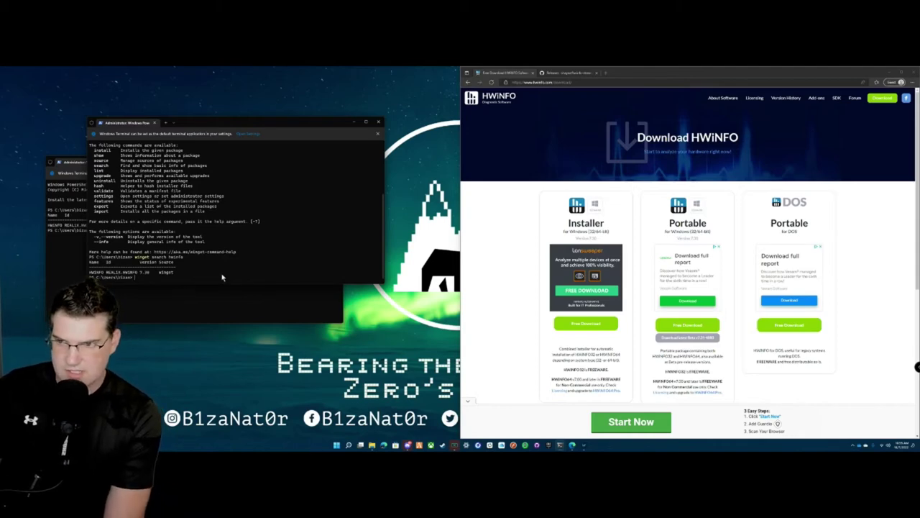
- Download the HWiNFO Windows installer from the FossHub mirror
left_click(583, 324)
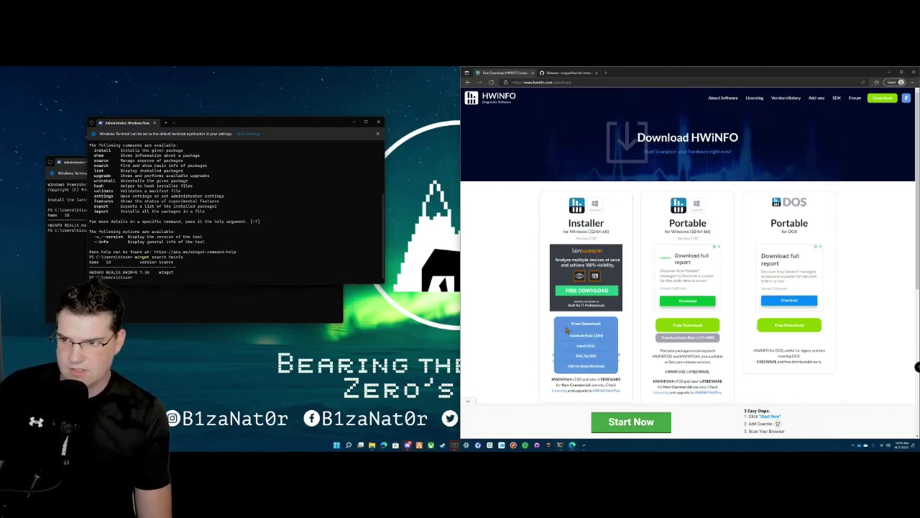
left_click(594, 336)
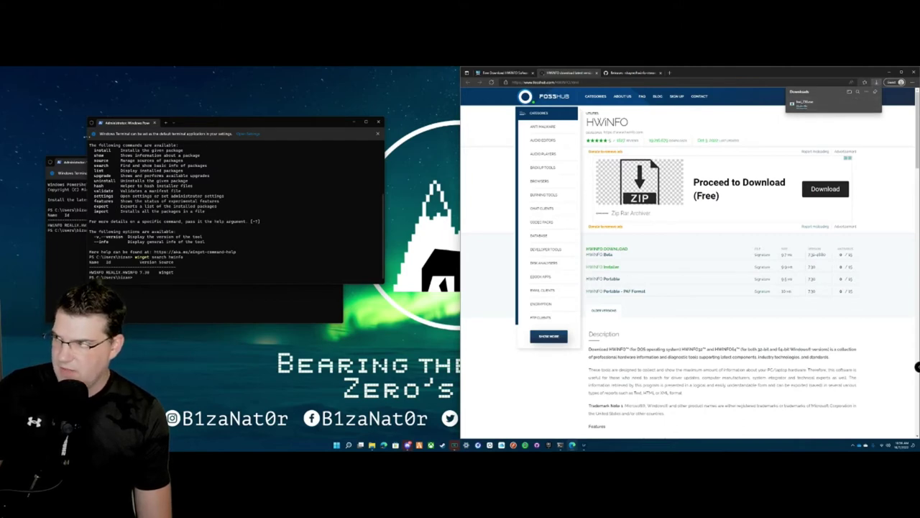
- Bring the earlier terminal window forward, move it aside, and try to run "winget update" in it
left_click(74, 164)
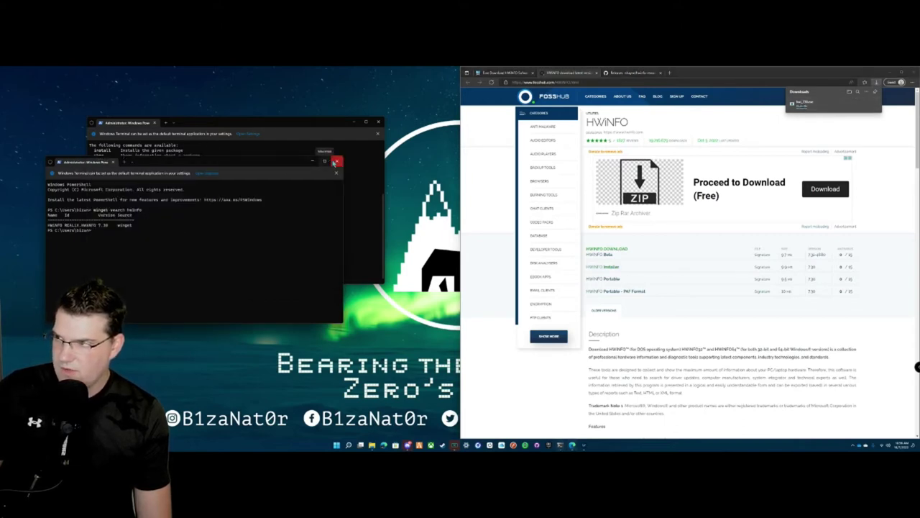
left_click_drag(215, 162, 299, 151)
type("win")
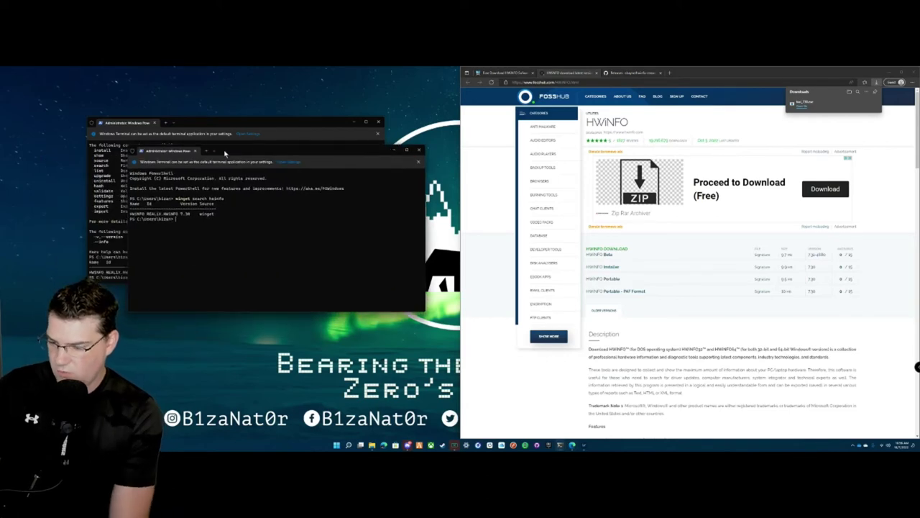
type("get update")
key("Return")
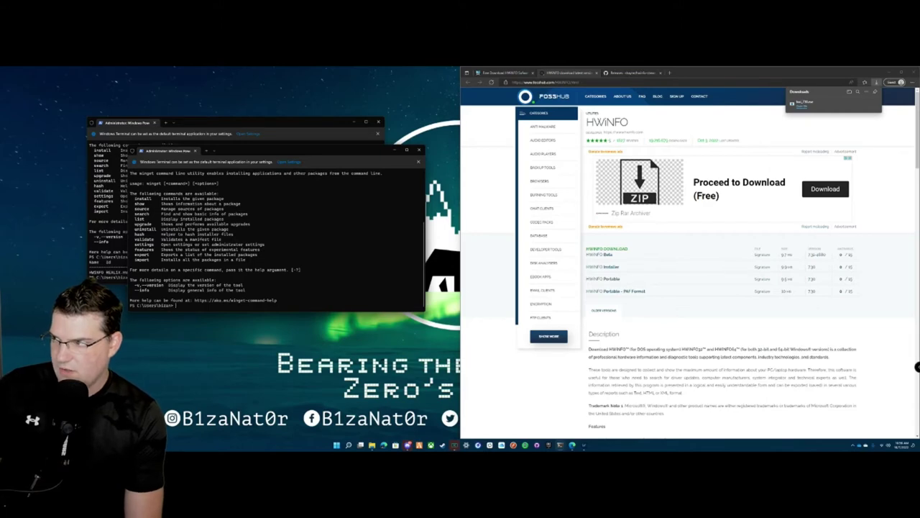
type("winget upd")
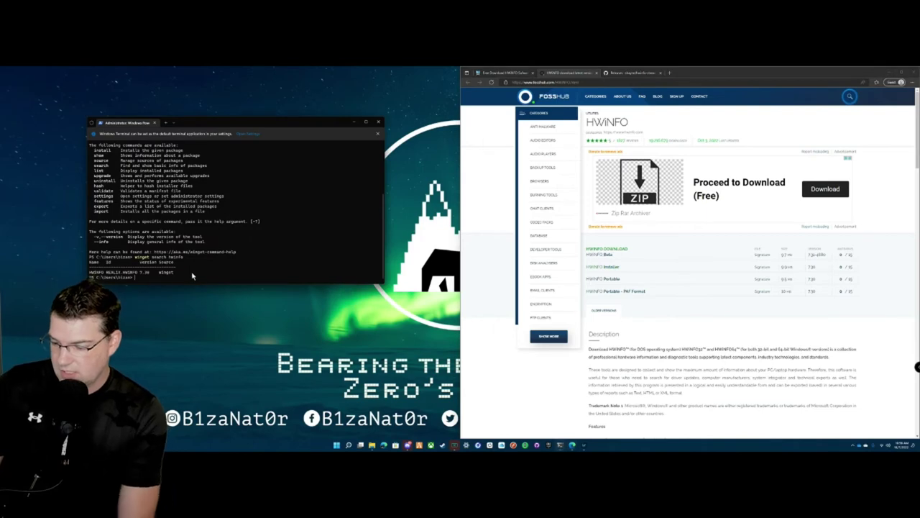
- Install HWiNFO from the terminal by running "winget install hwinfo"
type("winget install")
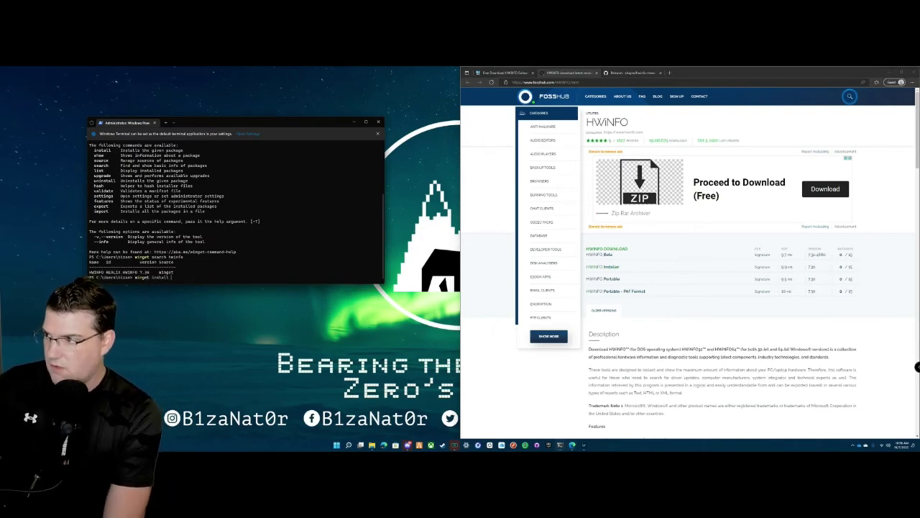
type(" hwinfo")
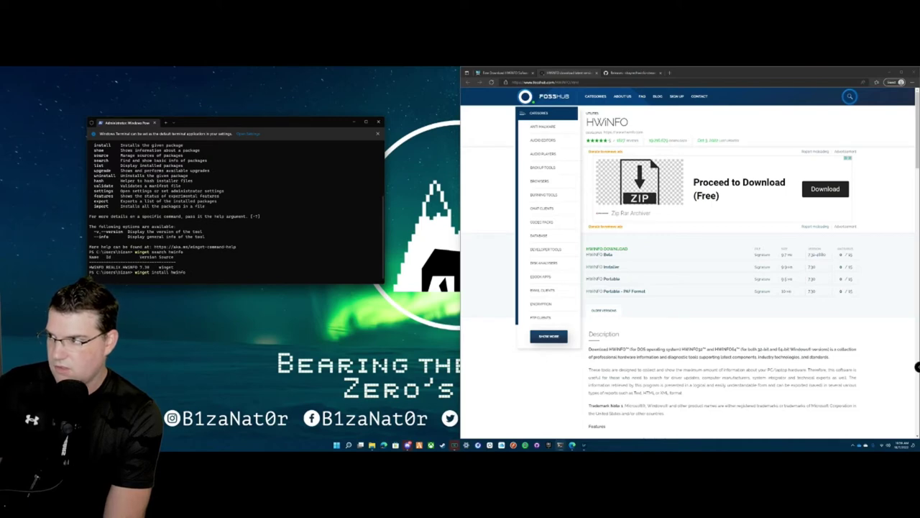
key("Return")
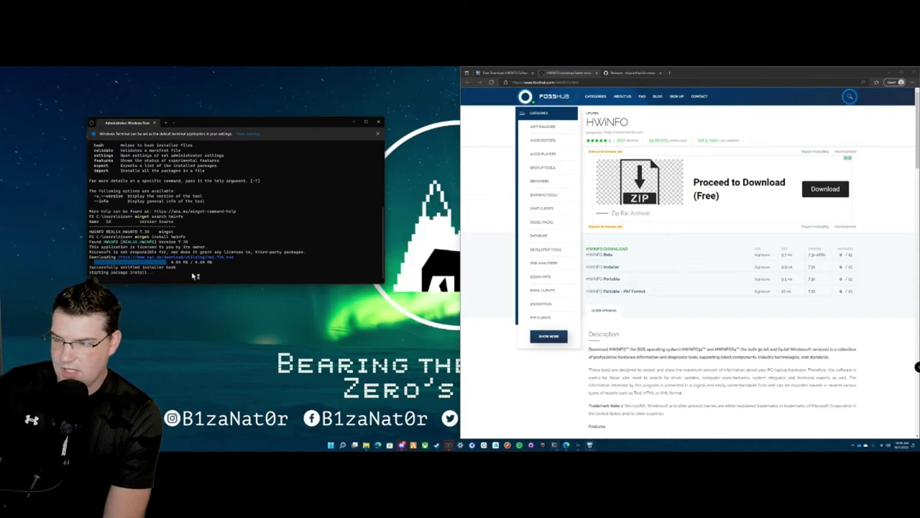
- Start HWiNFO's sensor monitoring and shift the Sensor Status window away from the terminal
left_click(443, 282)
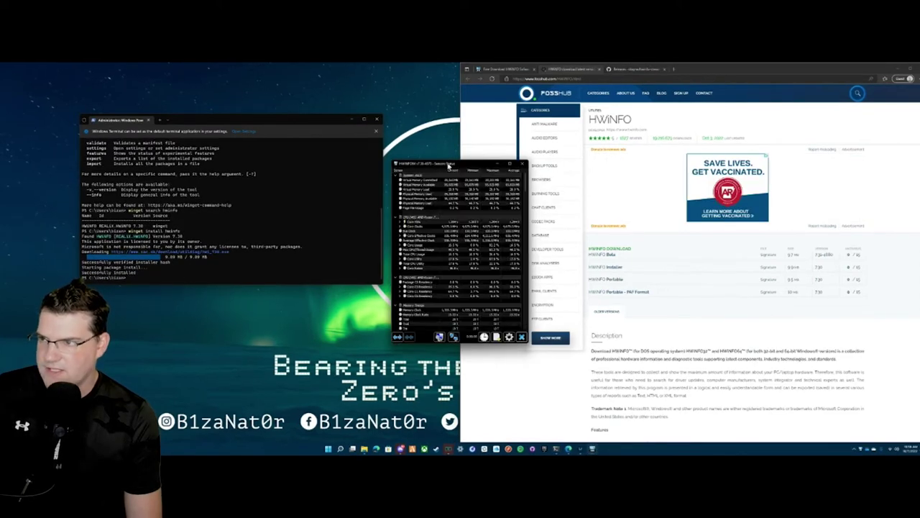
left_click_drag(449, 166, 480, 168)
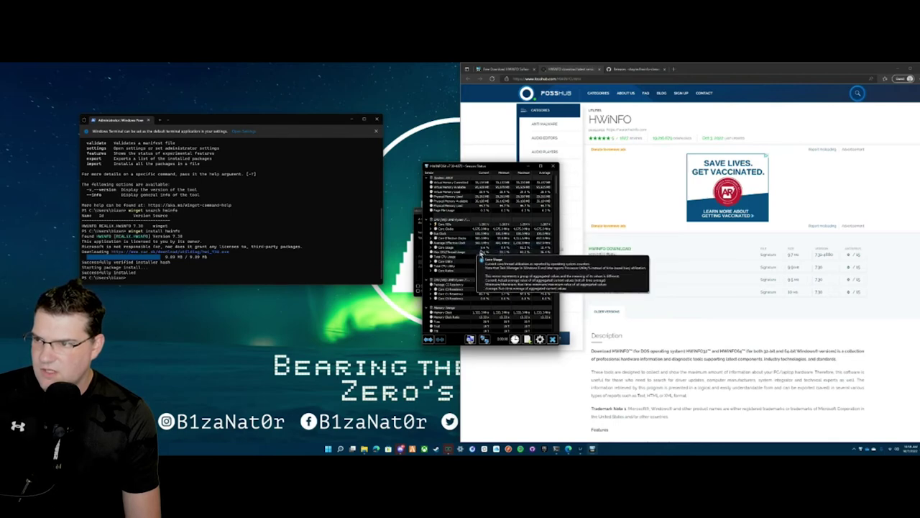
- Examine the Sensor Status readings for CPU, memory timings, motherboard, drives and GPU
scroll(489, 288, "down", 2)
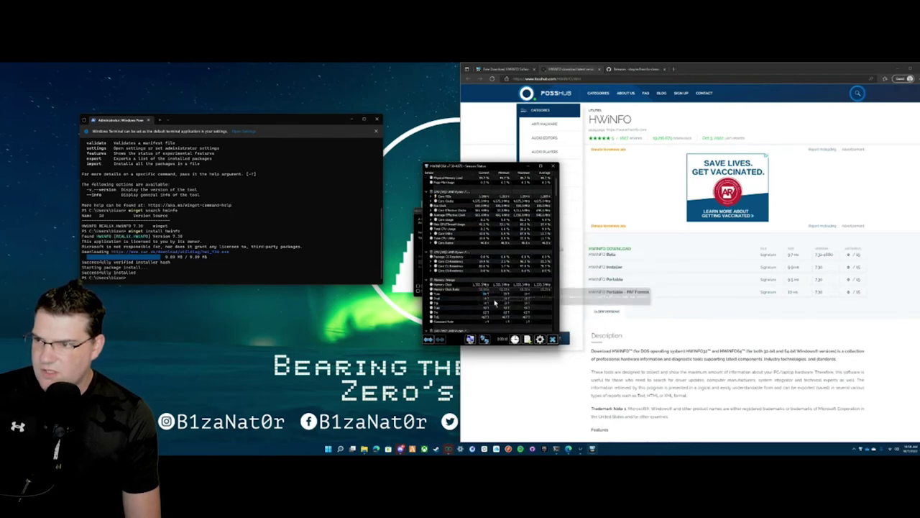
scroll(492, 302, "down", 3)
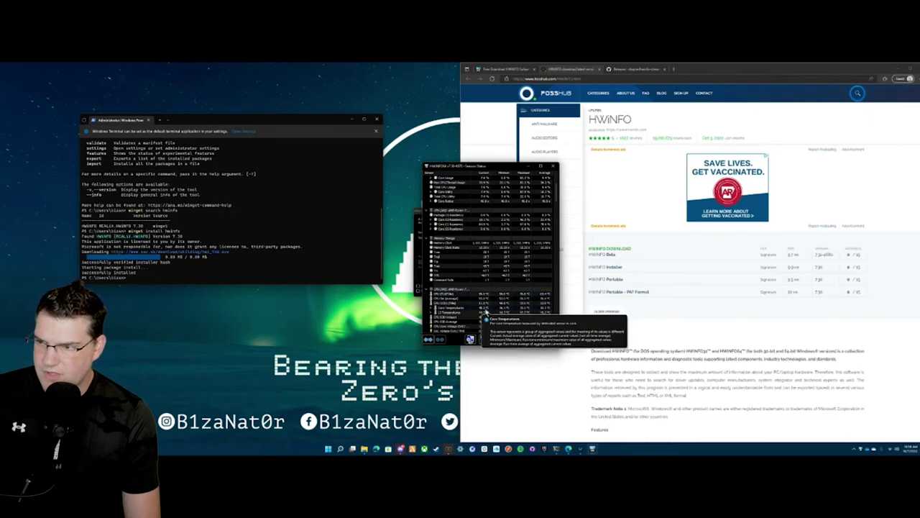
scroll(488, 314, "down", 6)
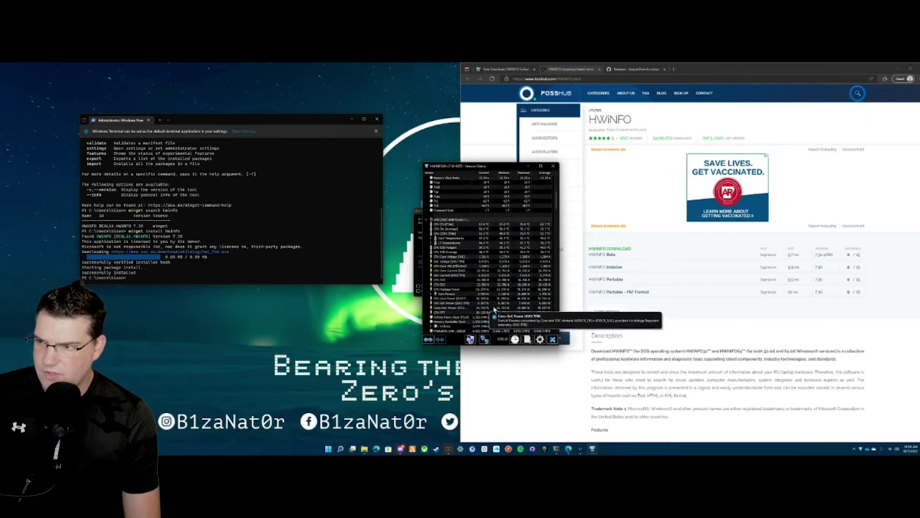
scroll(493, 310, "down", 4)
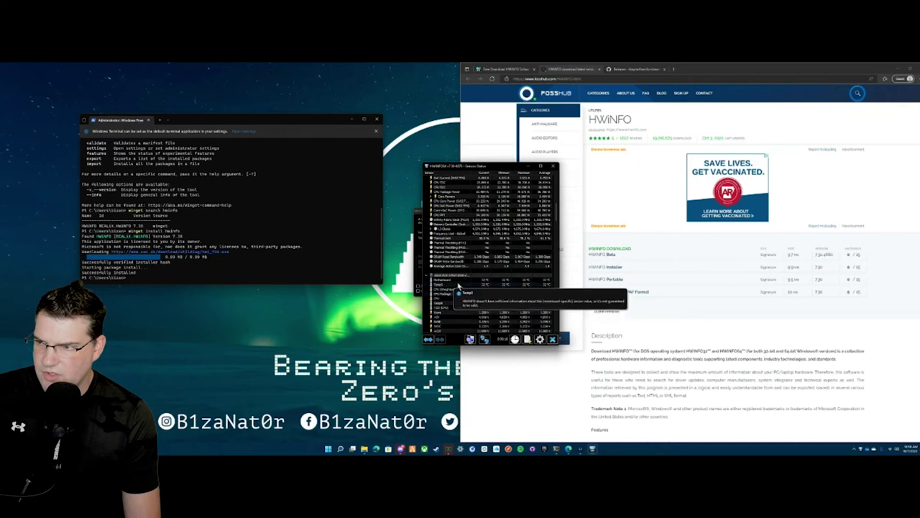
scroll(487, 281, "down", 3)
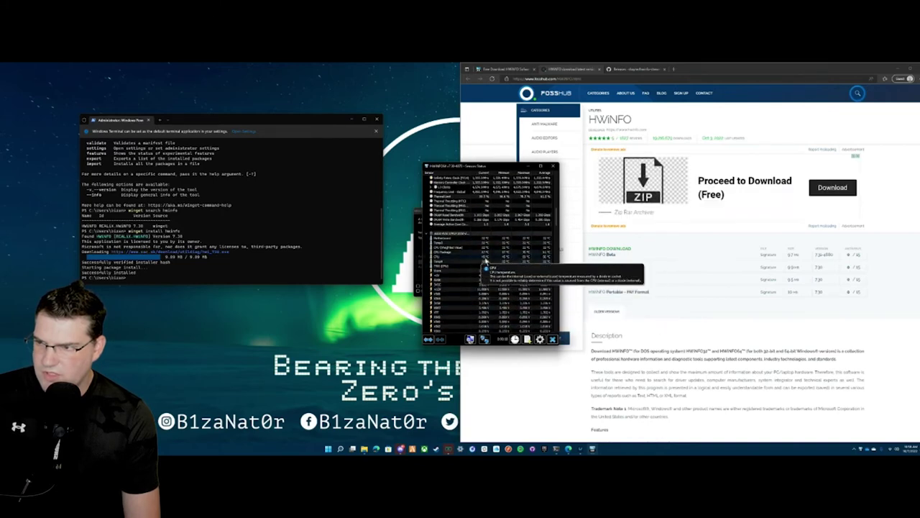
scroll(486, 267, "down", 5)
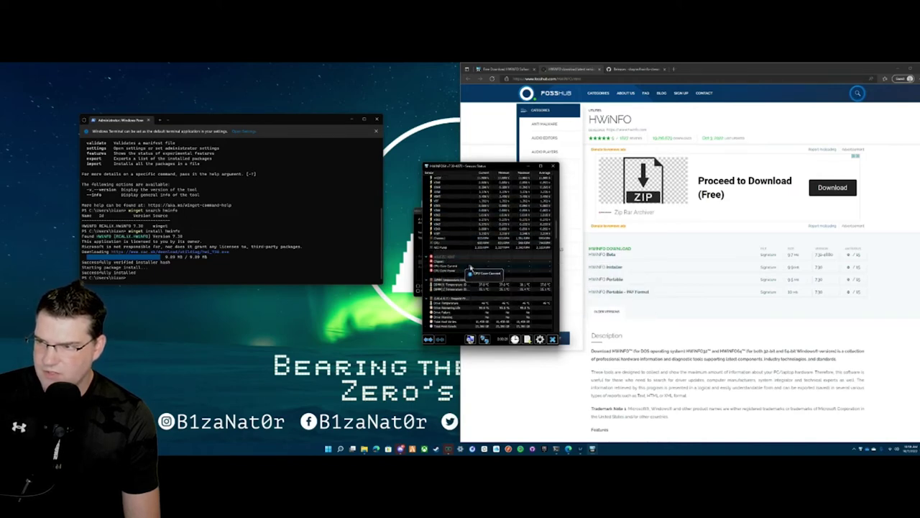
scroll(492, 274, "down", 2)
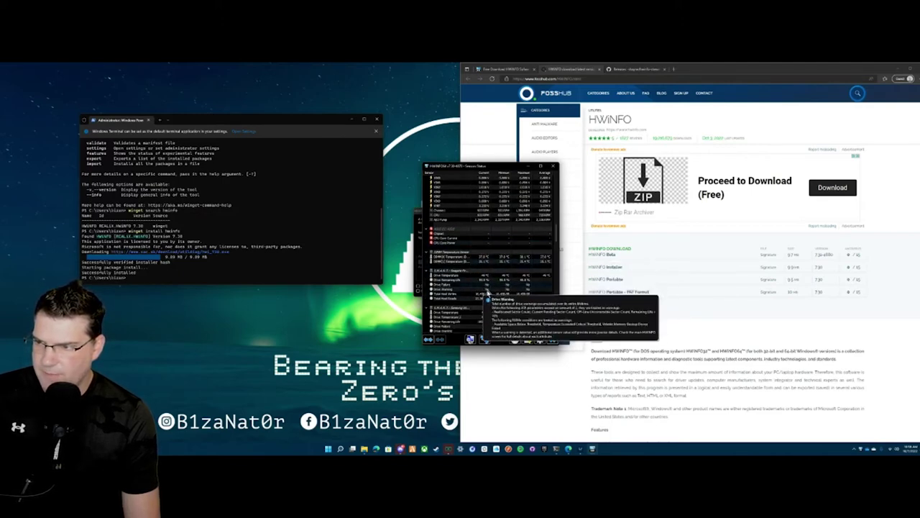
scroll(488, 287, "down", 3)
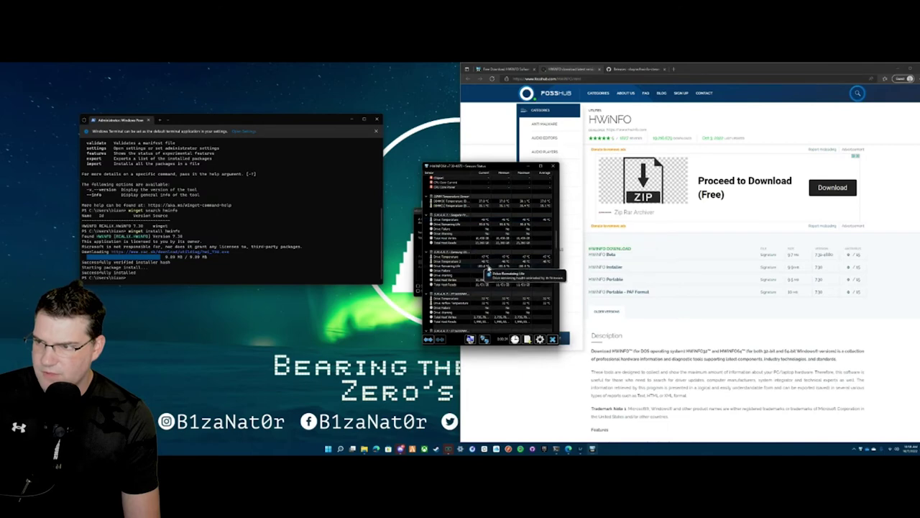
scroll(487, 302, "down", 2)
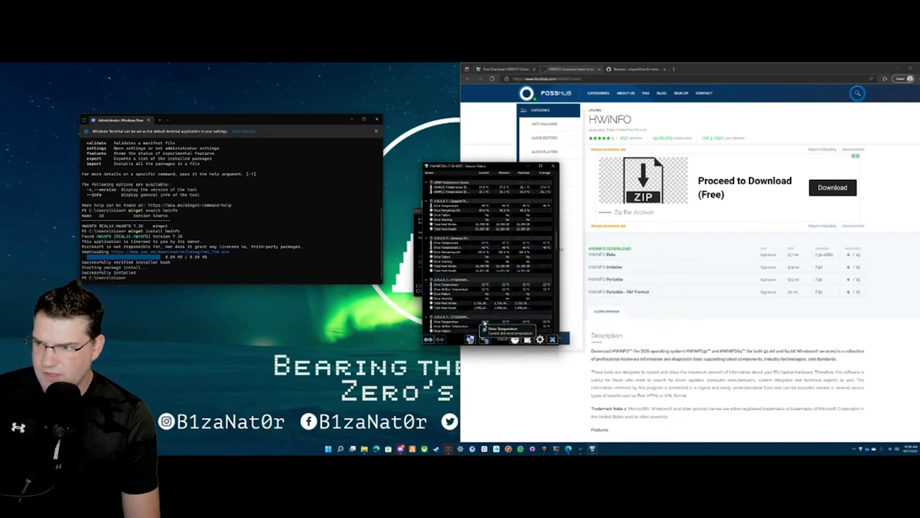
scroll(487, 313, "down", 3)
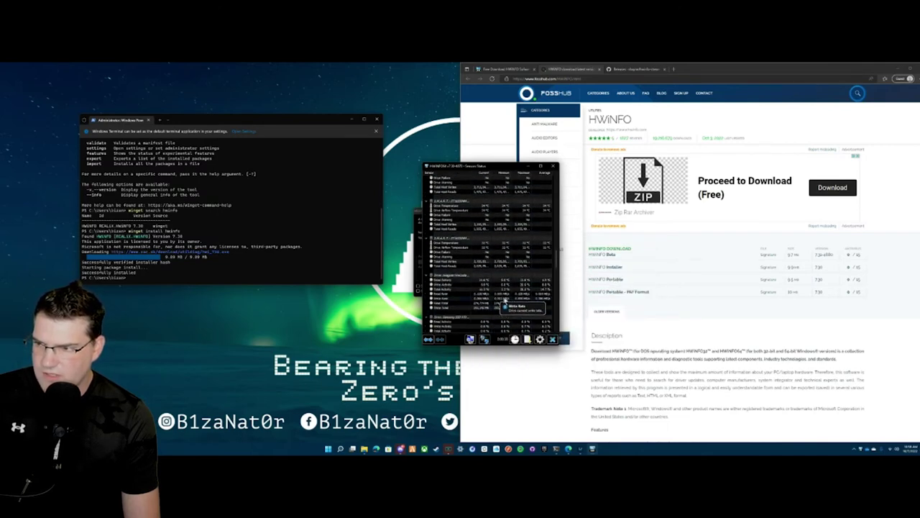
scroll(505, 302, "down", 4)
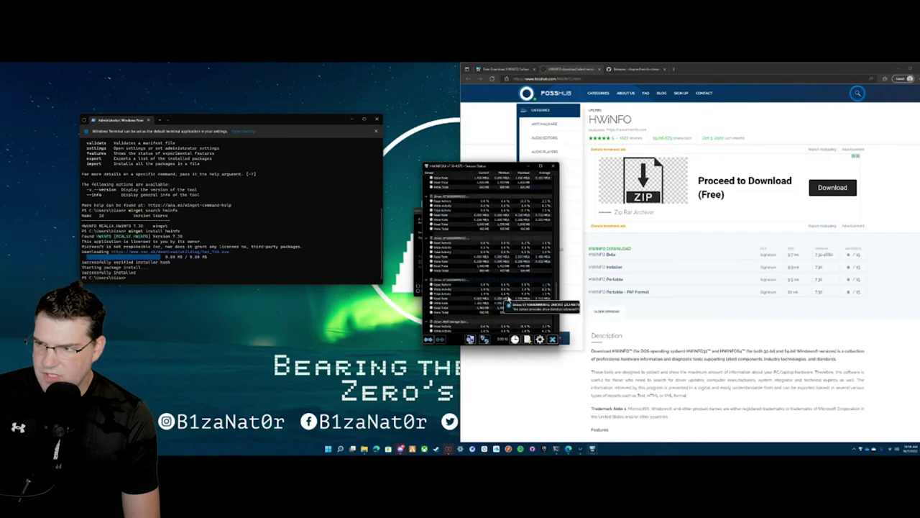
scroll(508, 302, "down", 4)
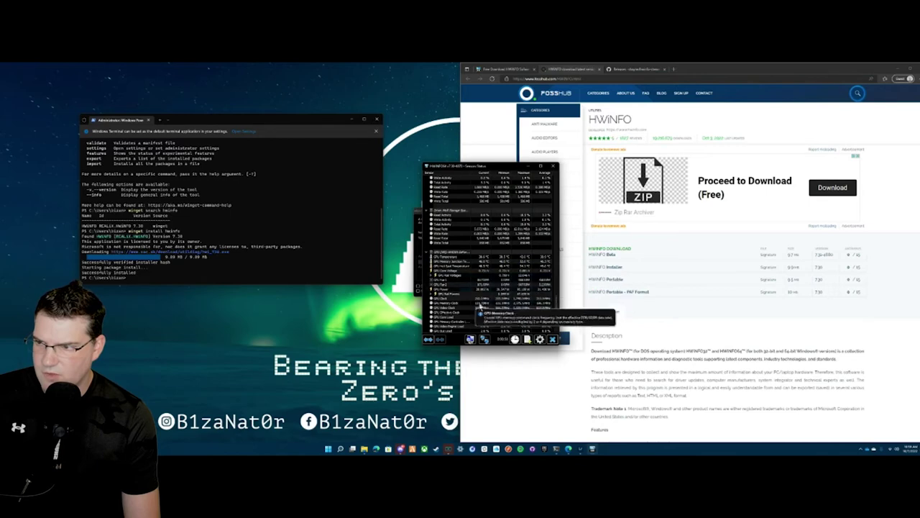
- Check the remaining GPU and network readings in Sensor Status, and bring up the hwinfo-streamdeck releases page on GitHub
scroll(489, 296, "down", 9)
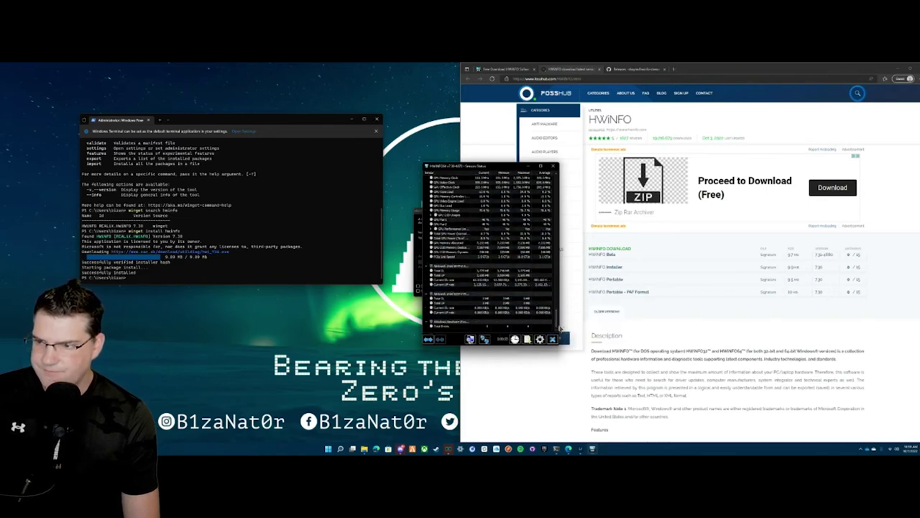
left_click_drag(555, 322, 556, 179)
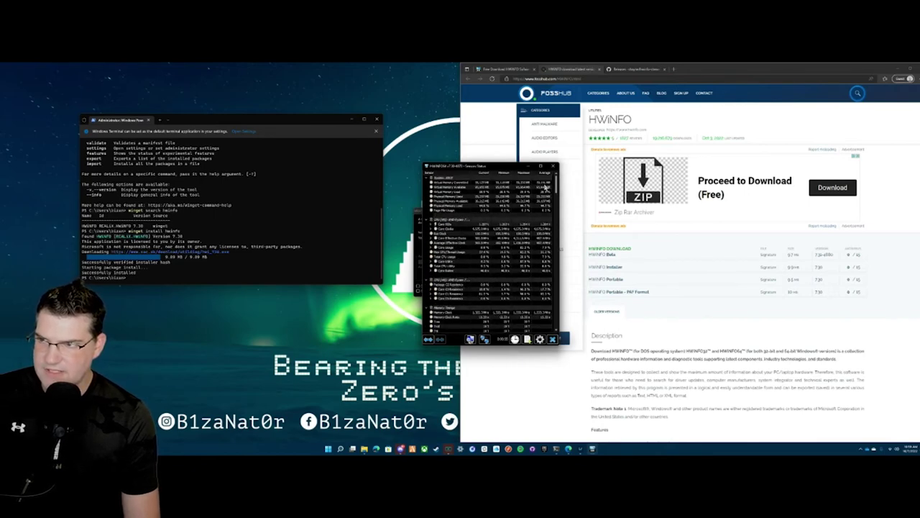
mouse_move(465, 167)
left_mouse_down()
mouse_move(608, 168)
mouse_move(474, 170)
left_mouse_up()
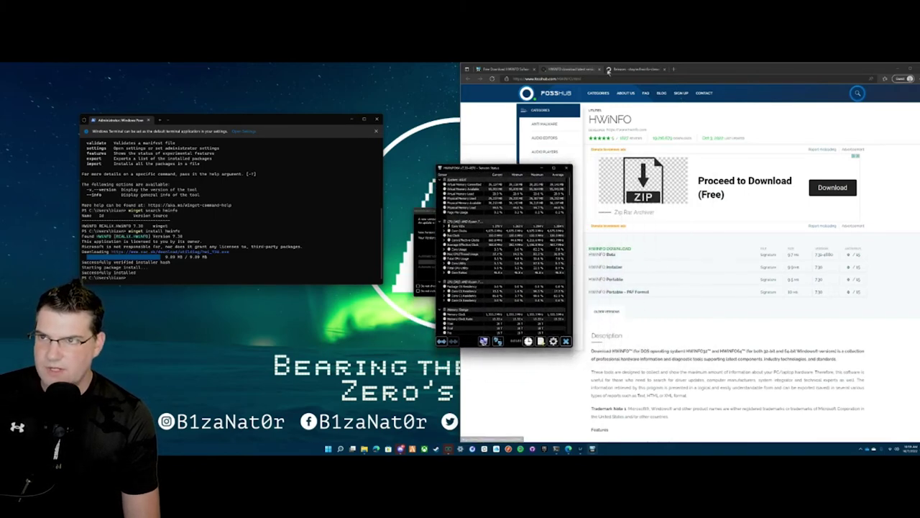
left_click(642, 69)
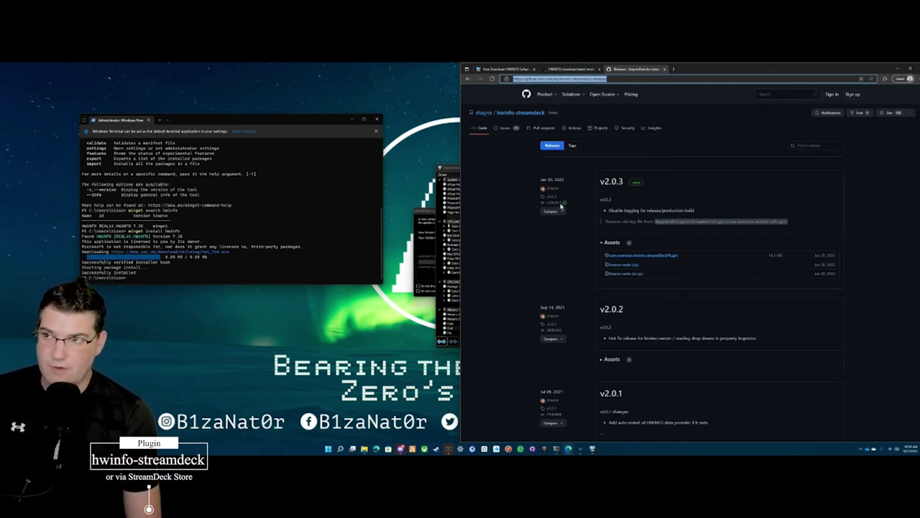
- Switch to the Stream Deck app and create a new profile for the Stream Deck XL
left_click(860, 448)
left_click(870, 403)
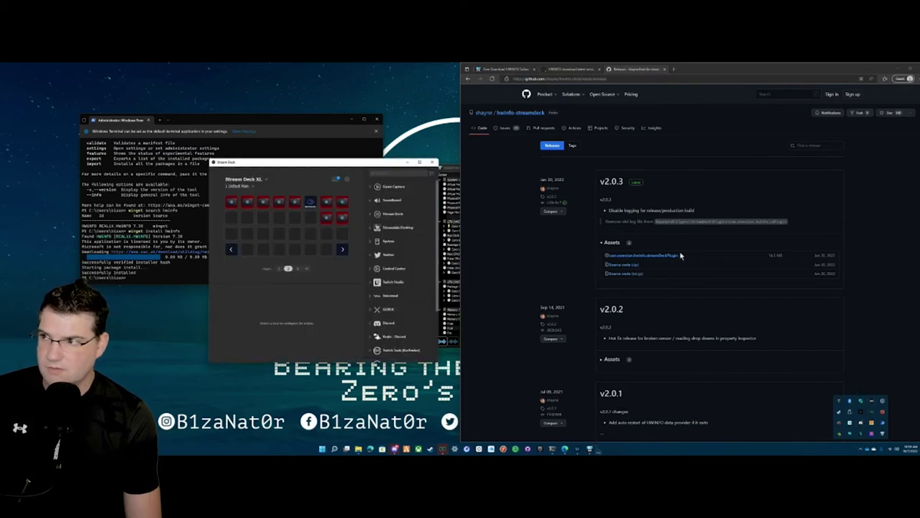
left_click(246, 186)
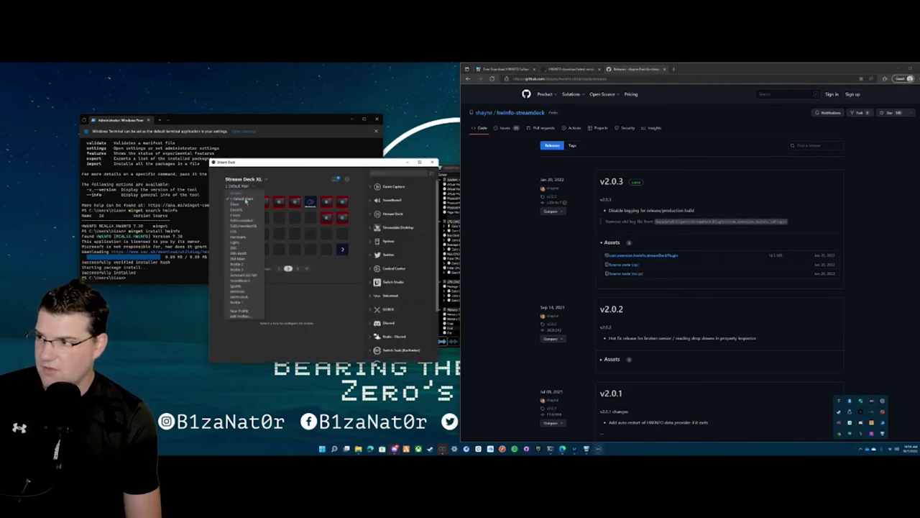
left_click(299, 283)
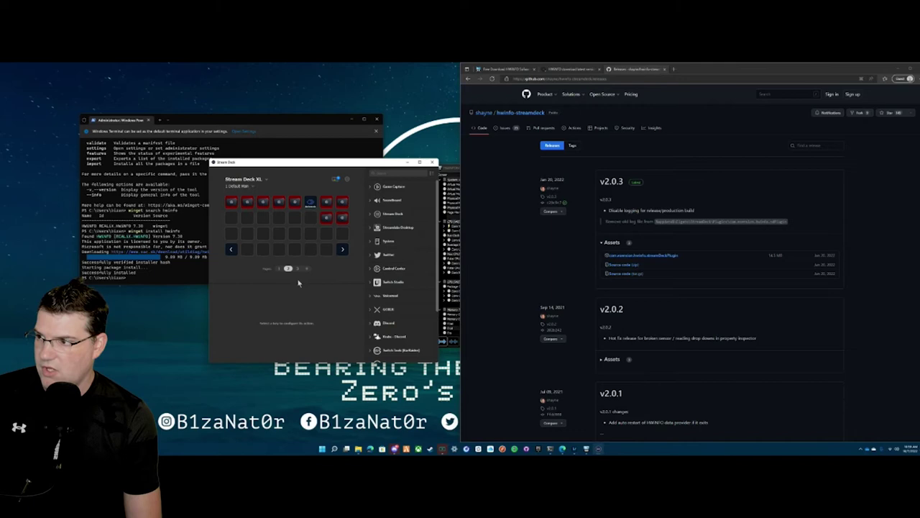
left_click(241, 188)
left_click(244, 313)
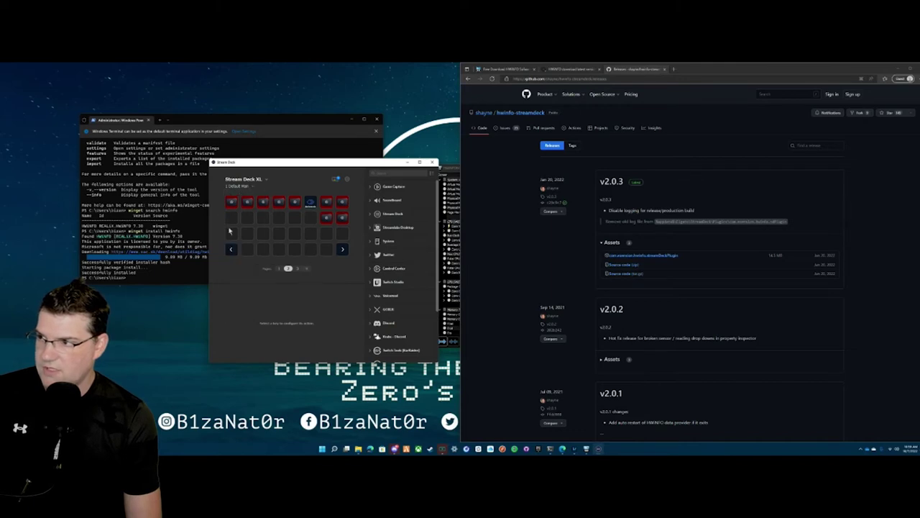
- Shift the Stream Deck window aside and close the terminal window
left_click_drag(288, 165, 318, 163)
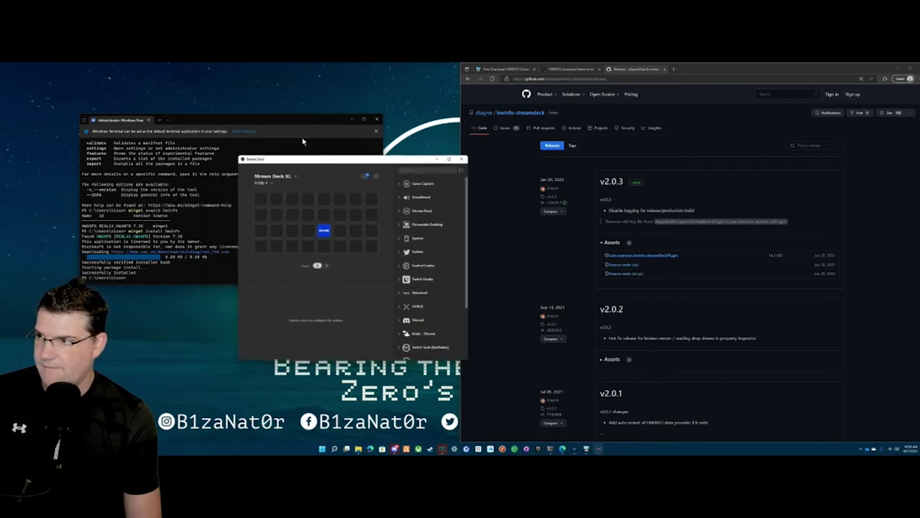
left_click(304, 140)
left_click(374, 120)
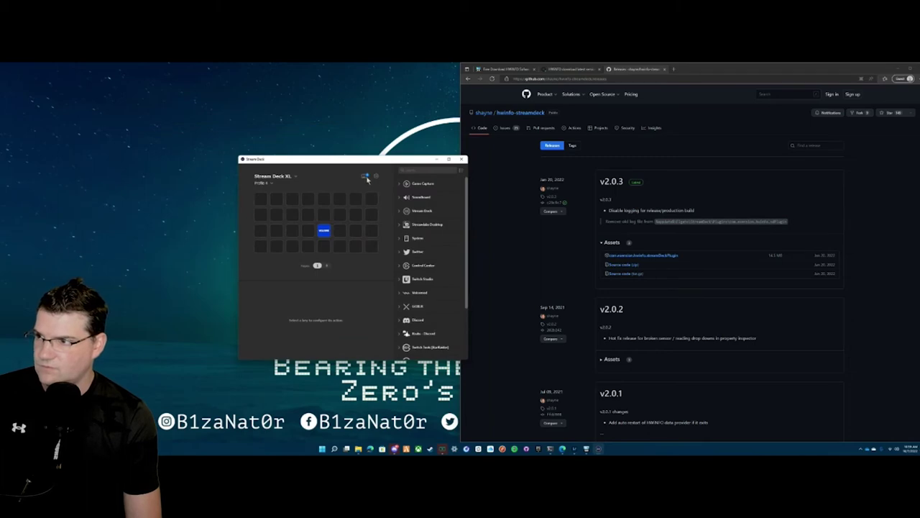
- Search the Stream Deck store for "hwinfo", install the HWiNFO plugin, and clear the Sensor Status window and update notice out of the way
left_click(366, 176)
left_click(650, 147)
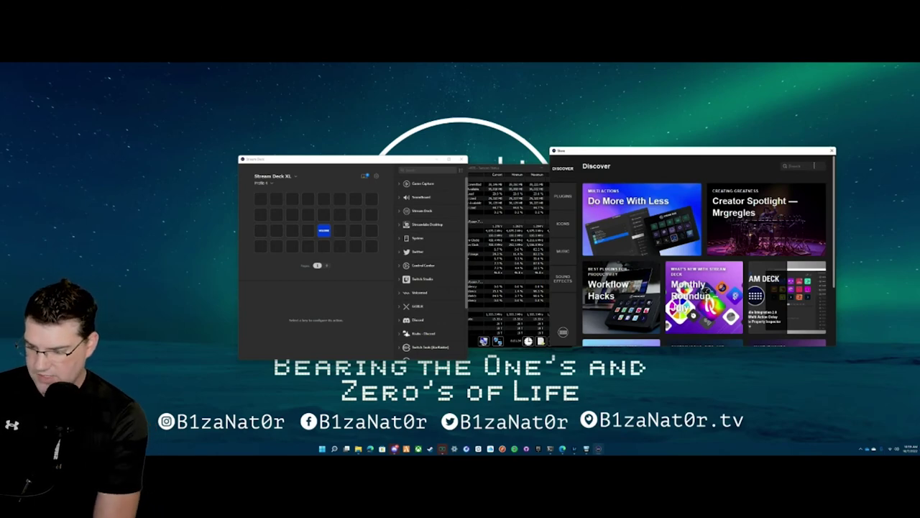
type("hwinfo")
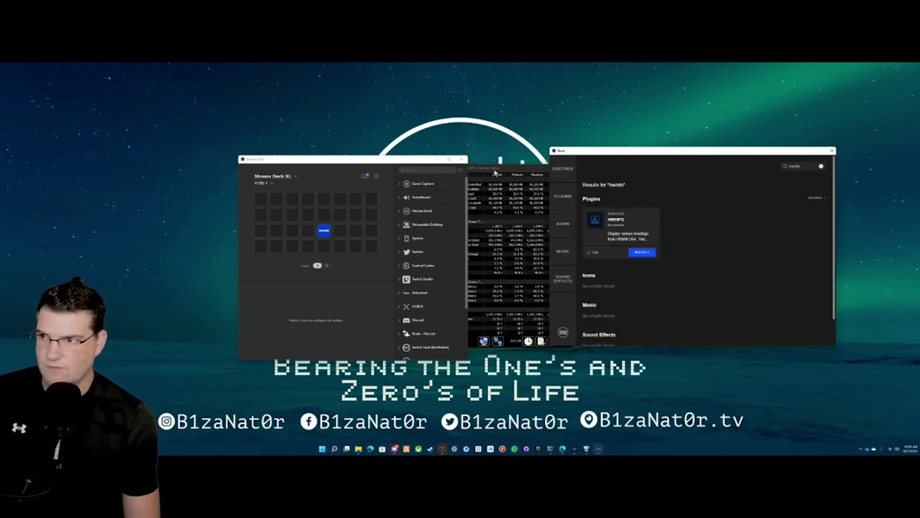
left_click_drag(496, 170, 516, 142)
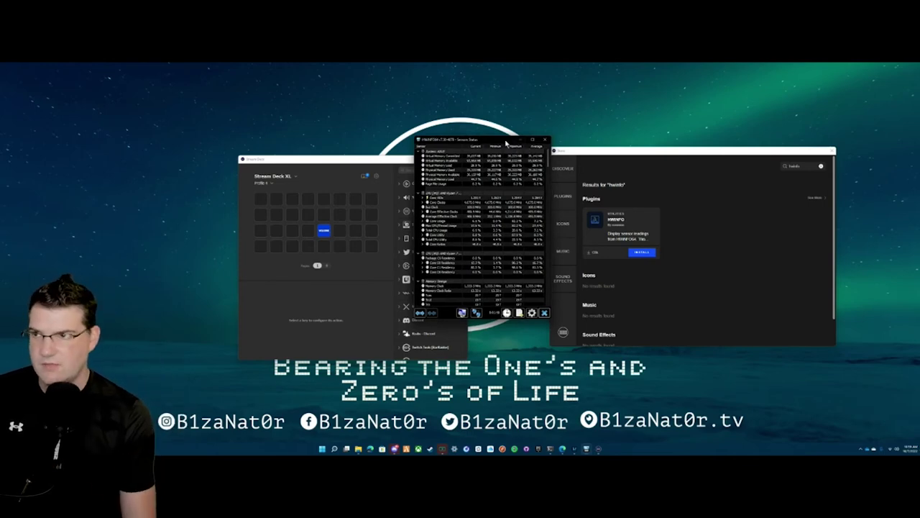
left_click_drag(516, 141, 153, 118)
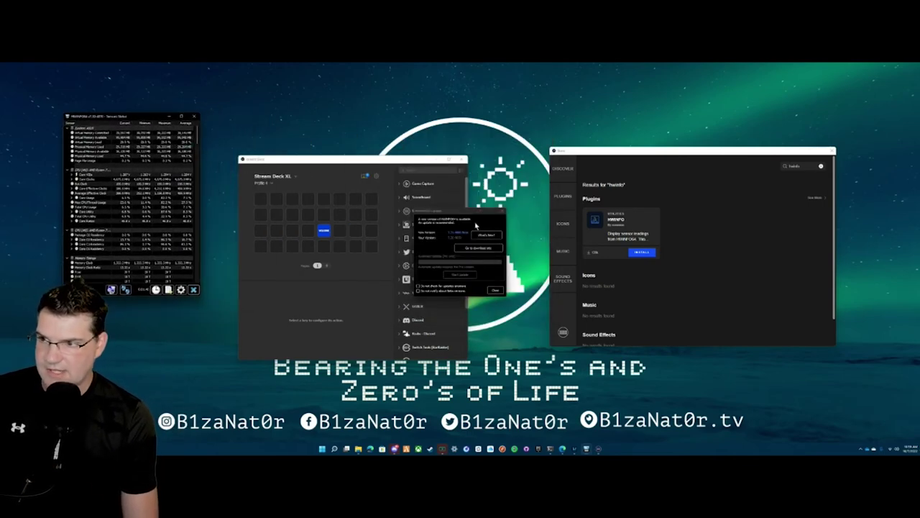
left_click(644, 253)
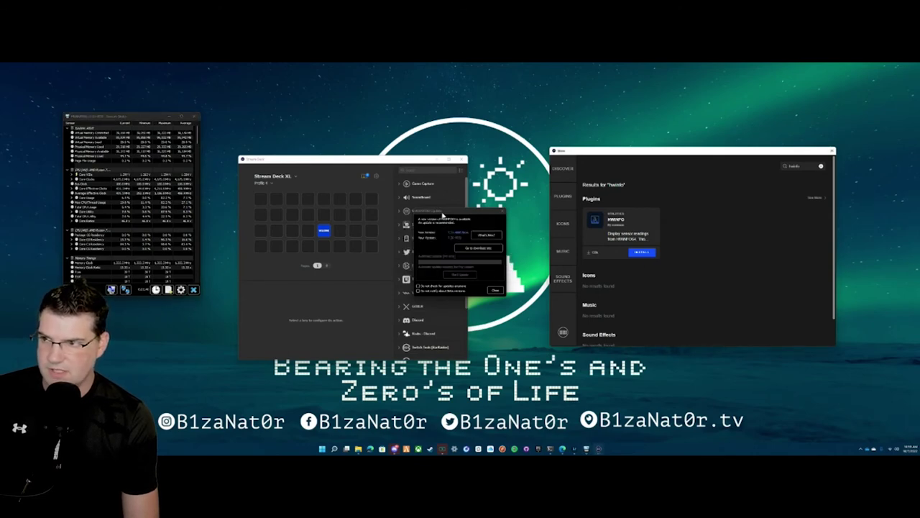
left_click(495, 289)
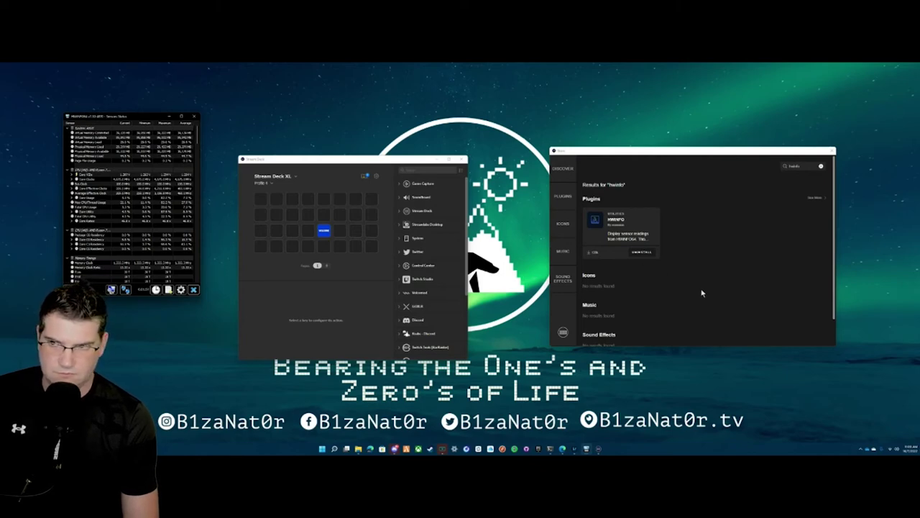
- View the HWiNFO plugin's store page, close the store, and place the Sensor Status and Stream Deck windows side by side
left_click(626, 224)
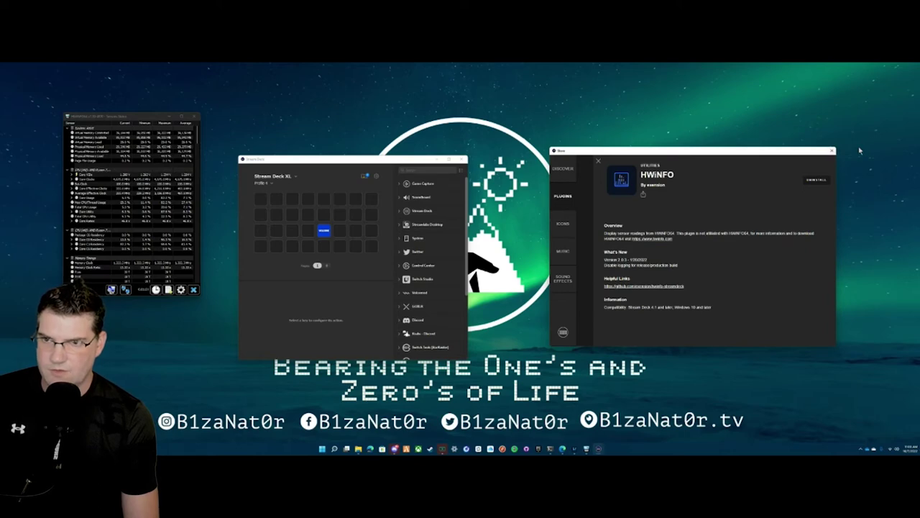
left_click(832, 151)
left_click_drag(369, 158, 693, 151)
left_click_drag(130, 116, 226, 140)
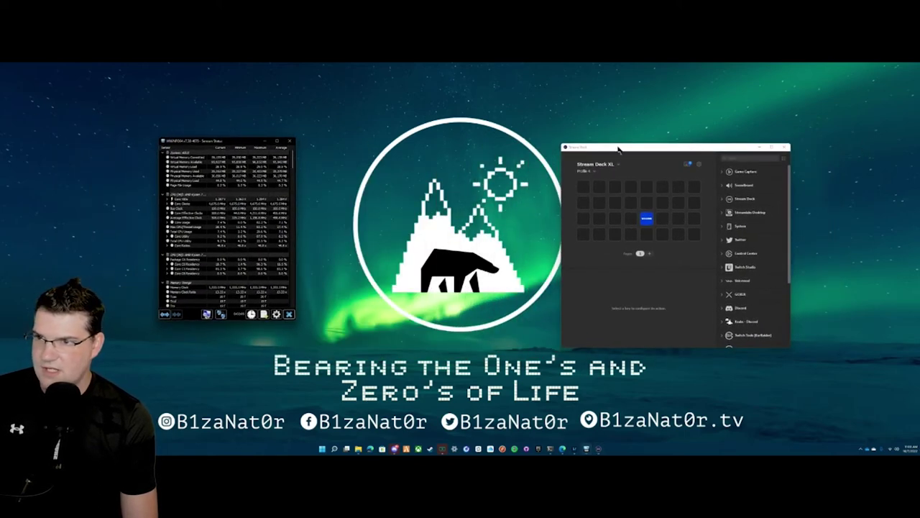
left_click_drag(618, 149, 633, 136)
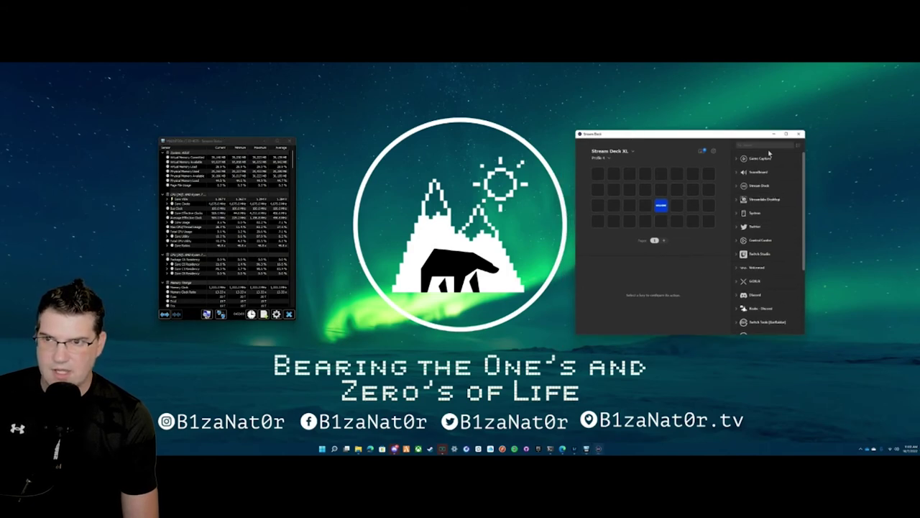
- Assign the HWiNFO action from the Custom category to the fourth key in the first row of the new profile
scroll(783, 236, "down", 5)
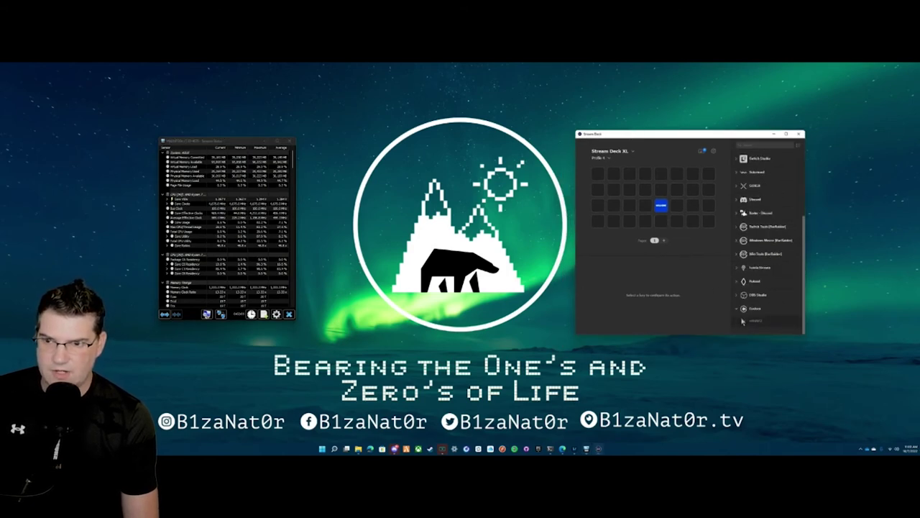
scroll(737, 310, "up", 1)
scroll(759, 334, "down", 1)
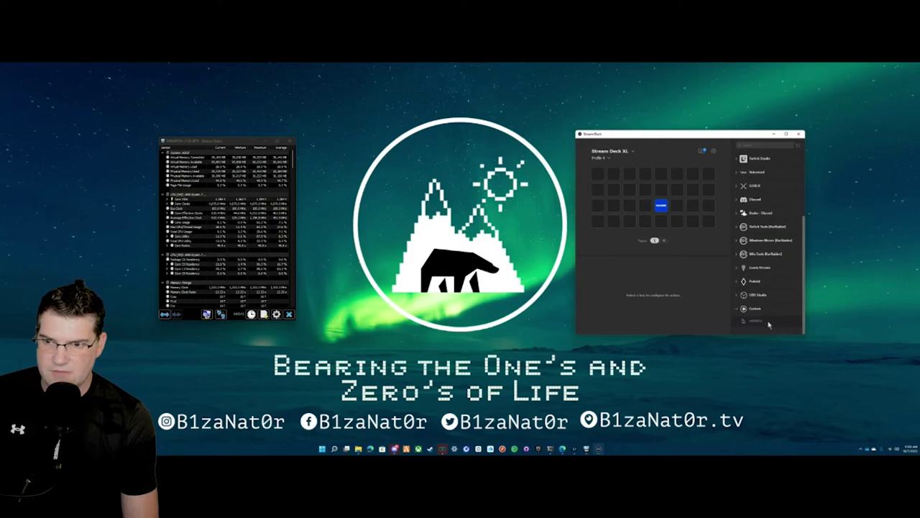
left_click_drag(763, 322, 640, 184)
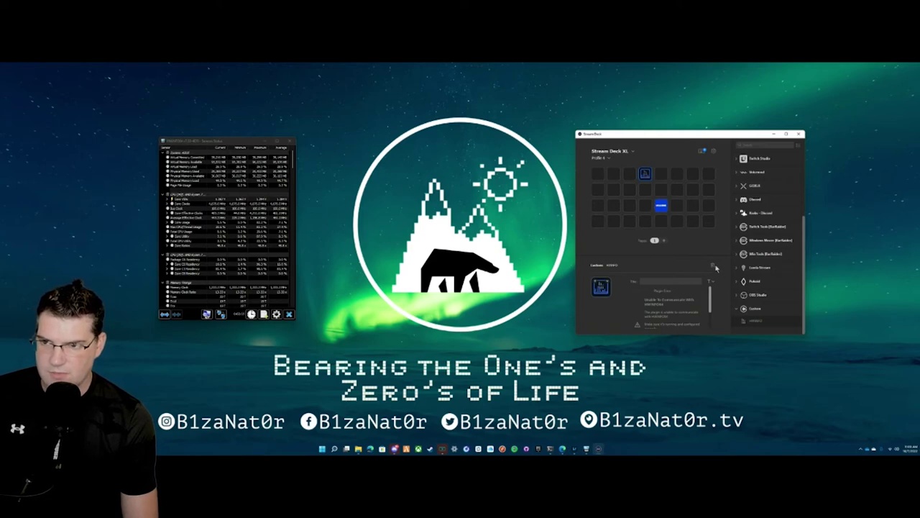
- Read the plugin error in the HWiNFO key's configuration and check the General options in HWiNFO's sensor settings
scroll(692, 310, "down", 2)
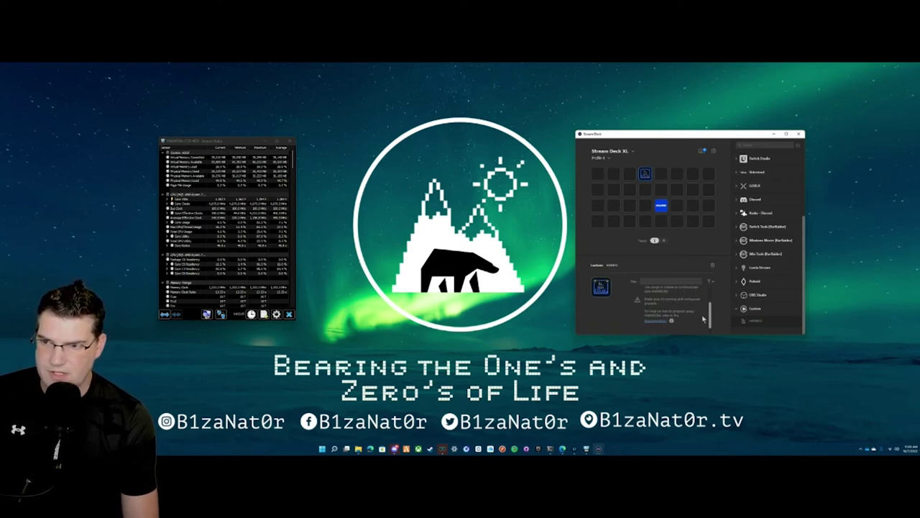
scroll(688, 305, "up", 3)
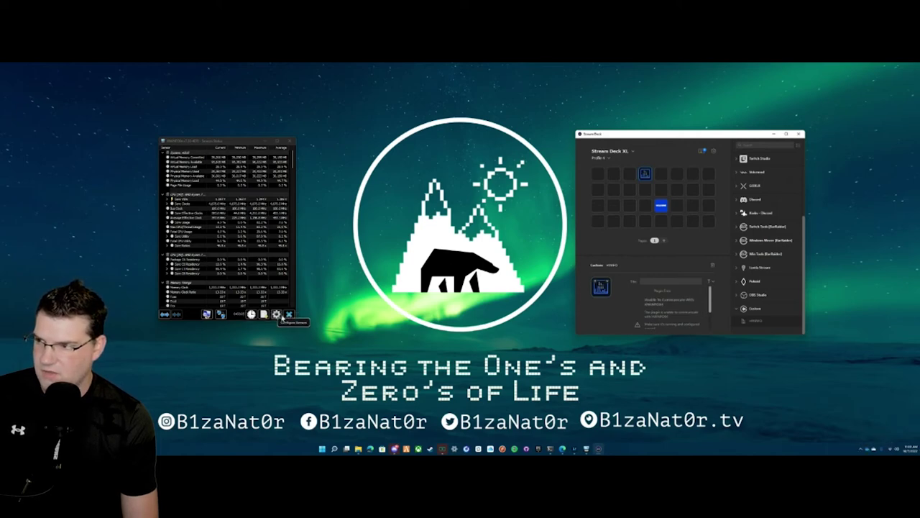
left_click(277, 315)
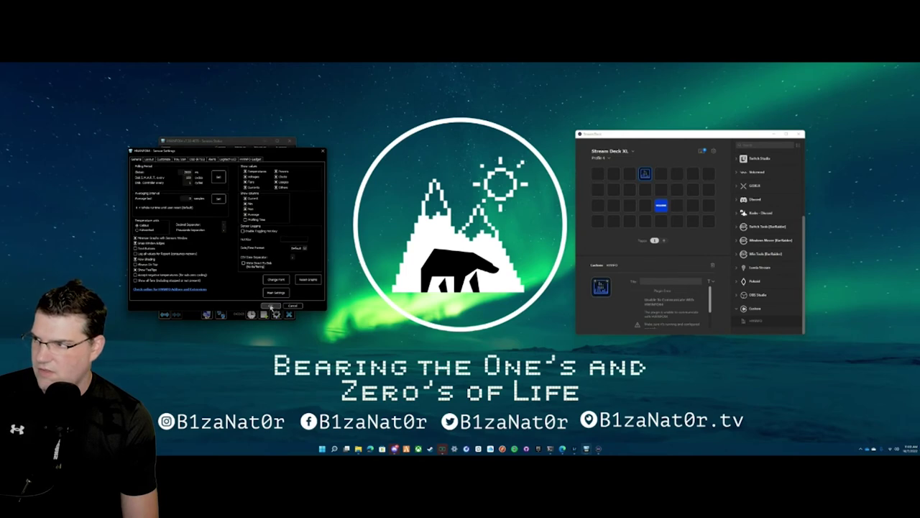
left_click(271, 305)
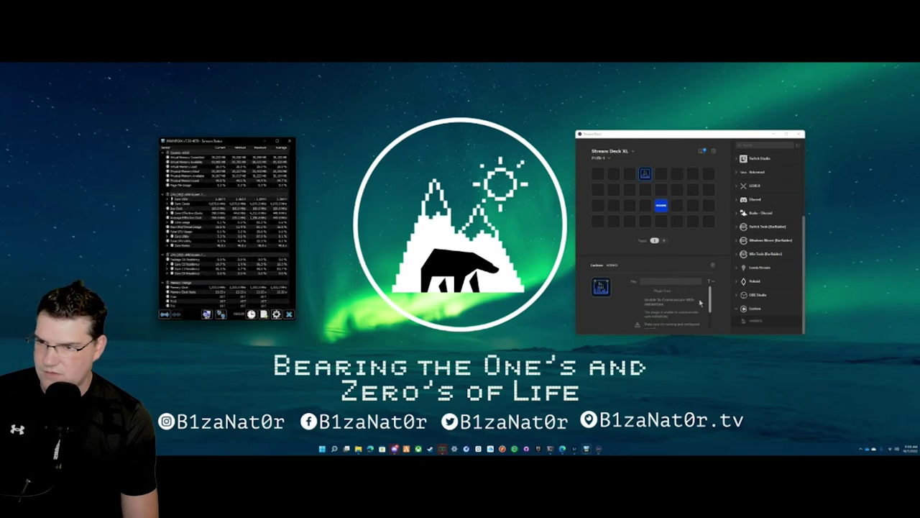
- Quit the Stream Deck app completely and restart it to reload the HWiNFO plugin
left_click(862, 448)
right_click(872, 400)
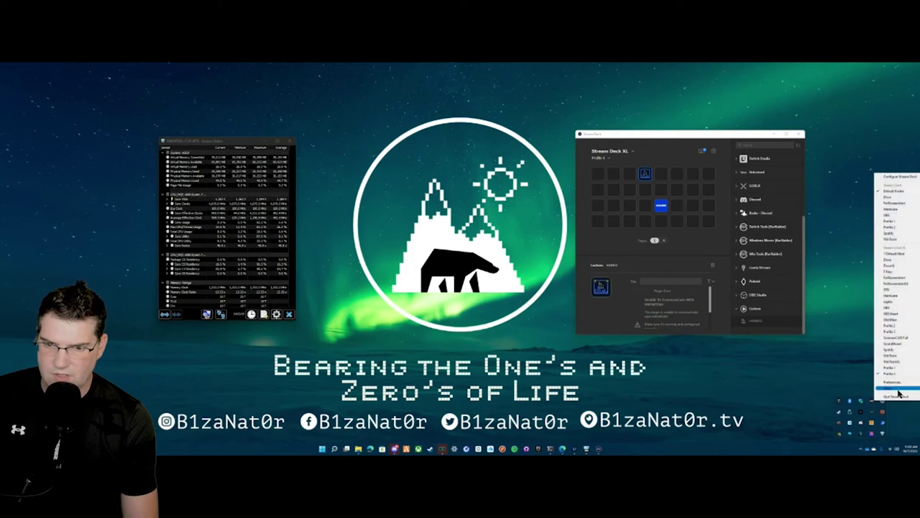
left_click(905, 397)
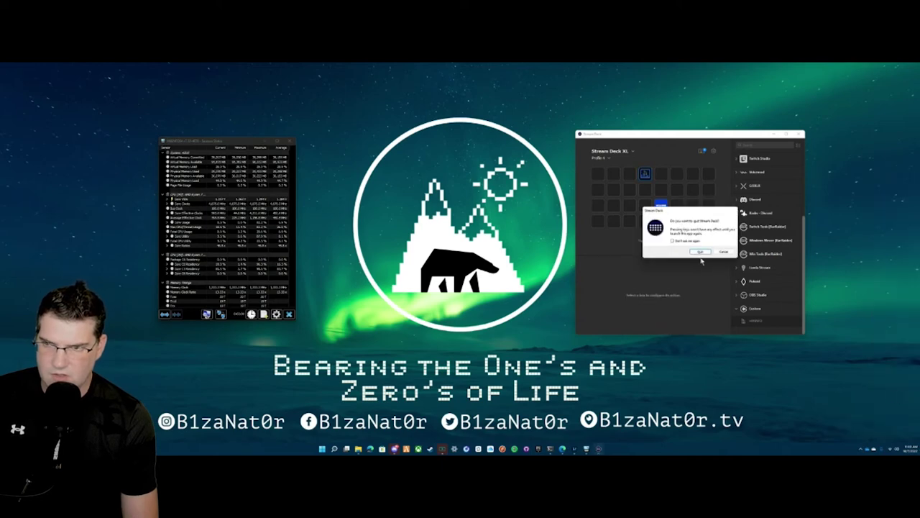
left_click(699, 253)
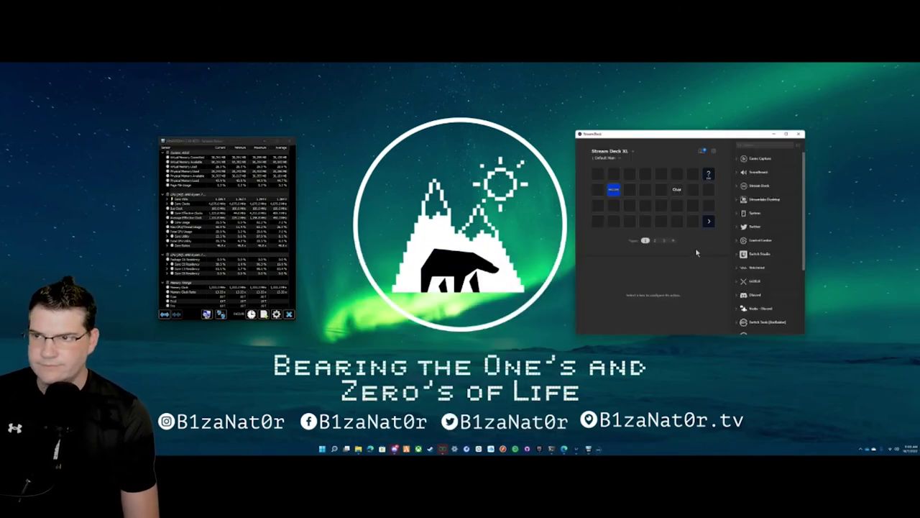
- Switch the Stream Deck XL back to the newly created profile and select its HWiNFO key
left_click(612, 159)
left_click(611, 284)
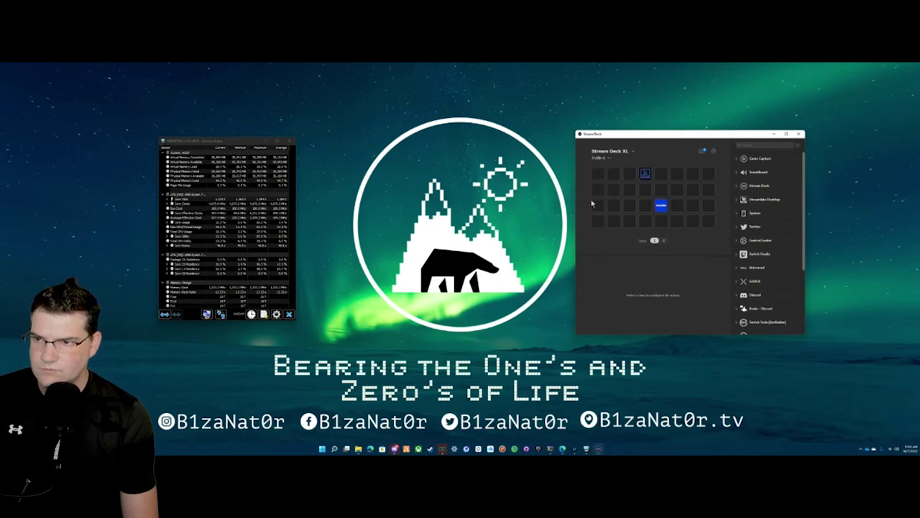
left_click(646, 176)
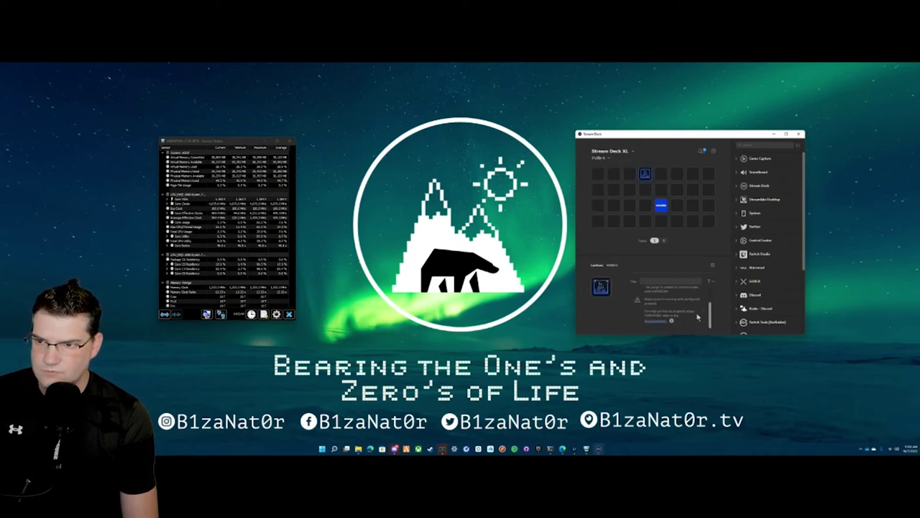
- Open the HWiNFO plugin's documentation and read its setup instructions up to the Shared Memory Support step
left_click(660, 319)
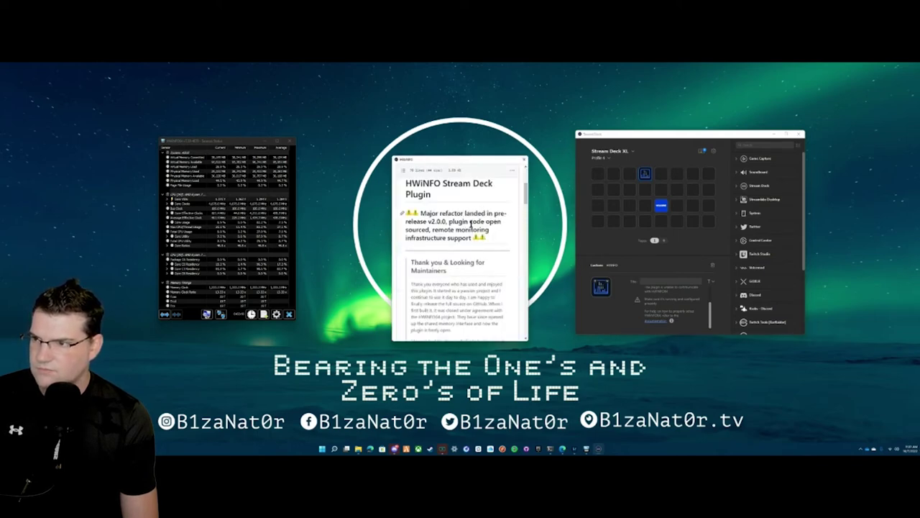
scroll(499, 266, "down", 3)
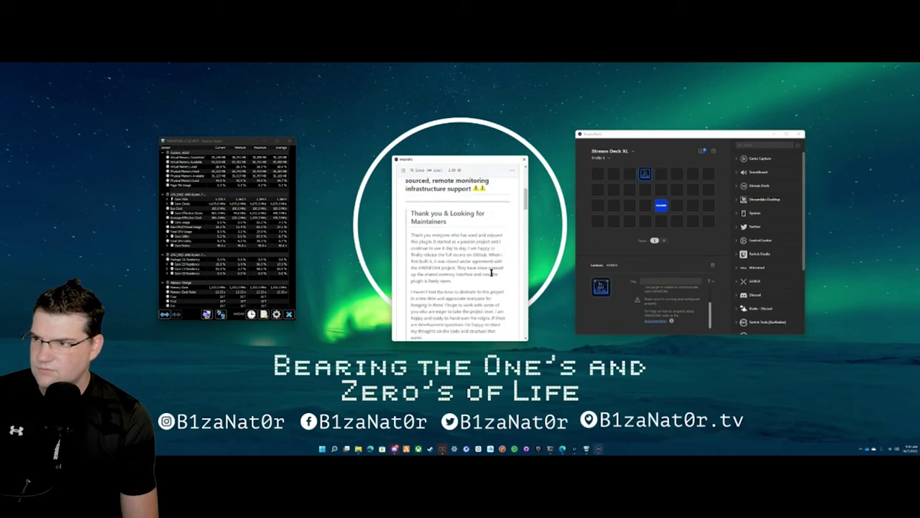
scroll(495, 297, "down", 5)
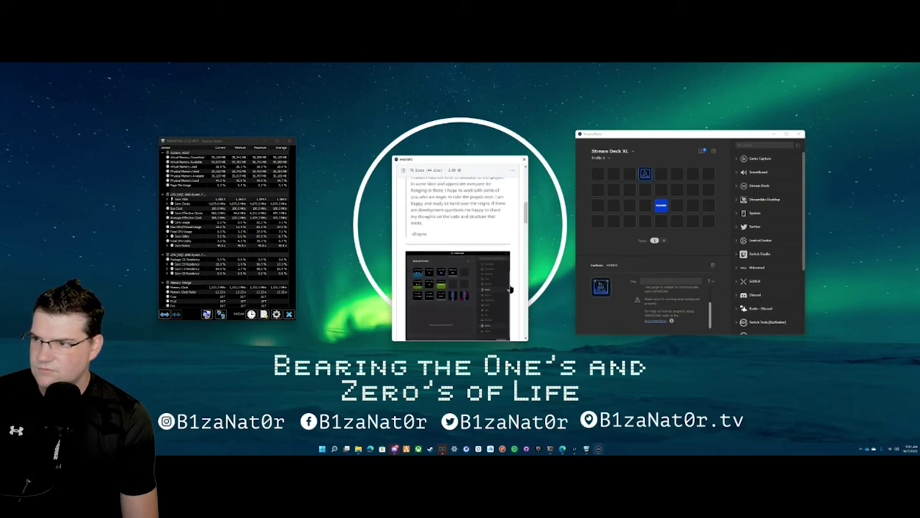
scroll(503, 282, "down", 5)
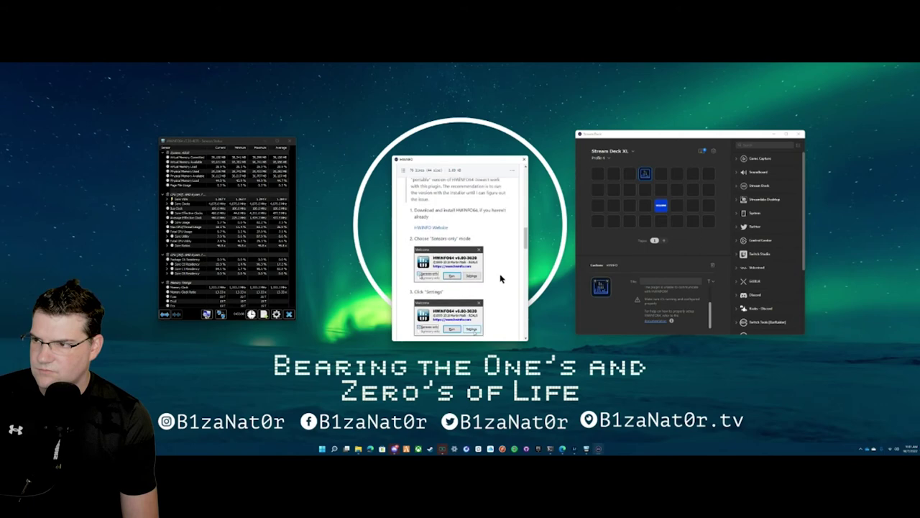
scroll(458, 213, "down", 2)
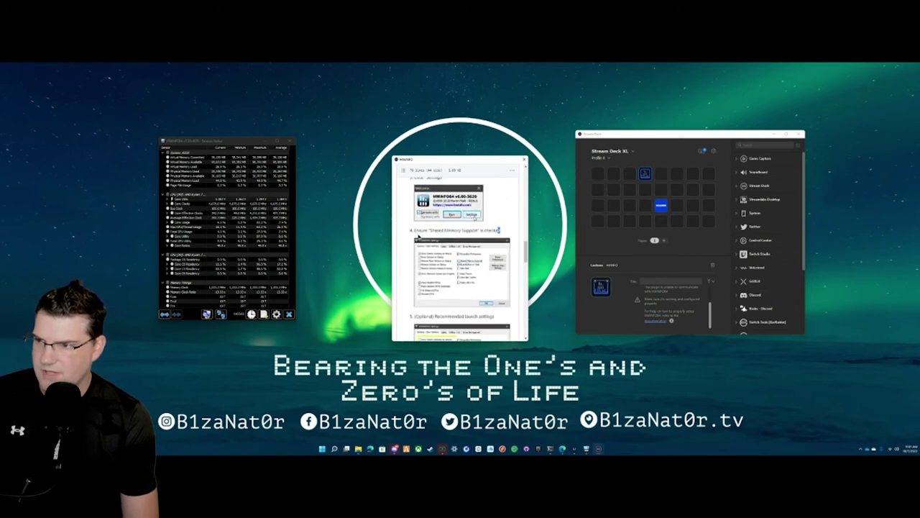
left_click_drag(499, 230, 414, 232)
left_click(480, 248)
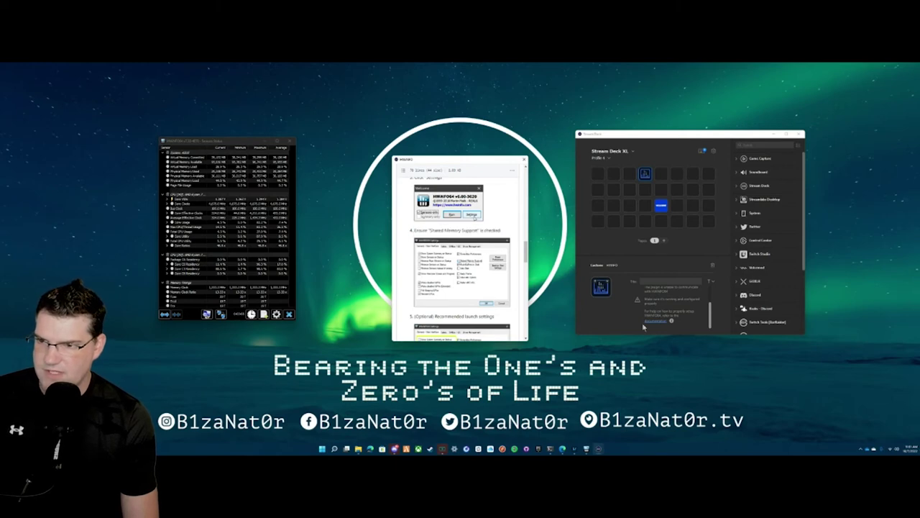
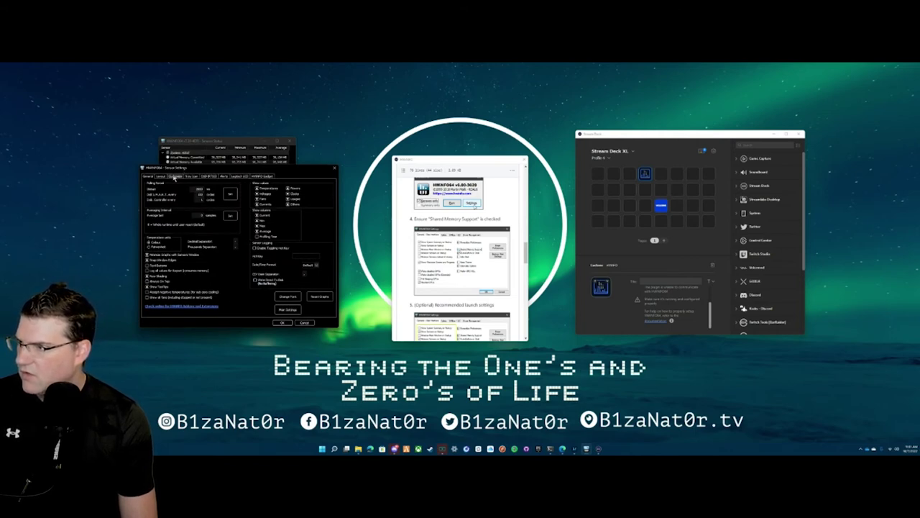
- Enable Shared Memory Support in HWiNFO's main settings and save both settings dialogs
left_click(192, 176)
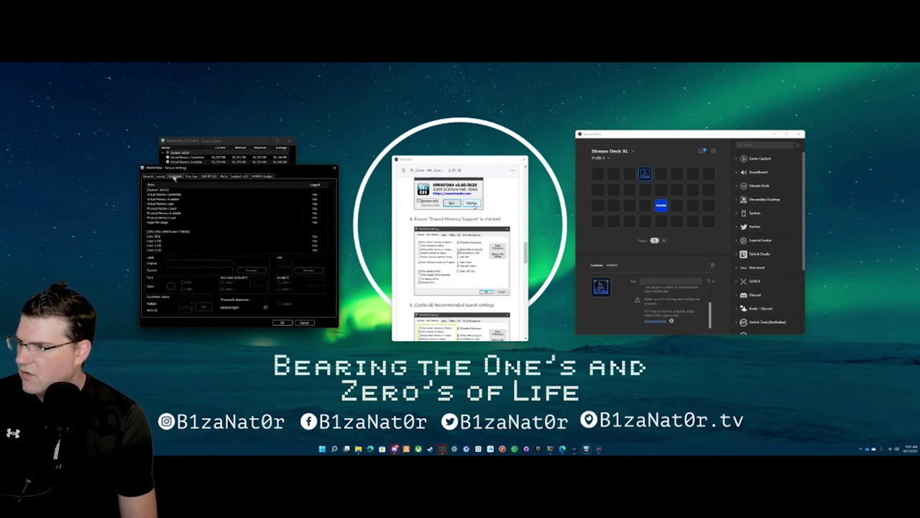
left_click(209, 177)
left_click(268, 177)
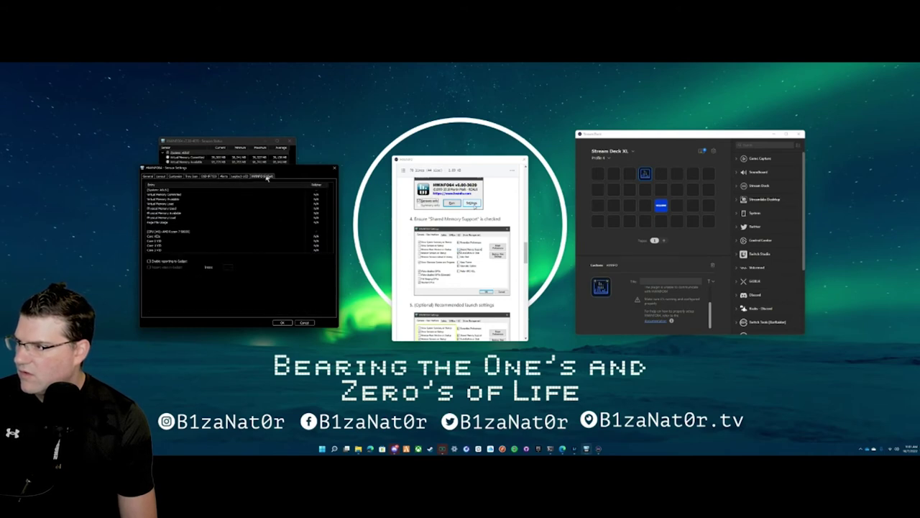
left_click(147, 176)
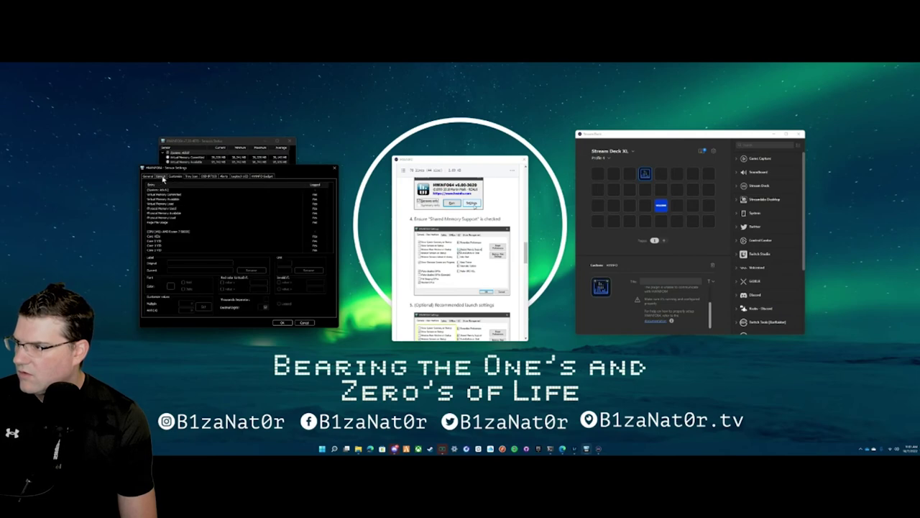
left_click(149, 177)
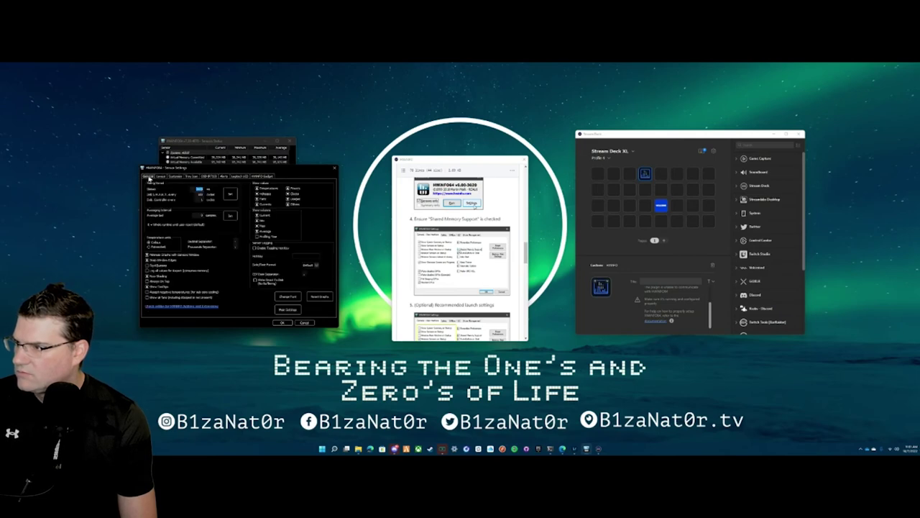
left_click(287, 309)
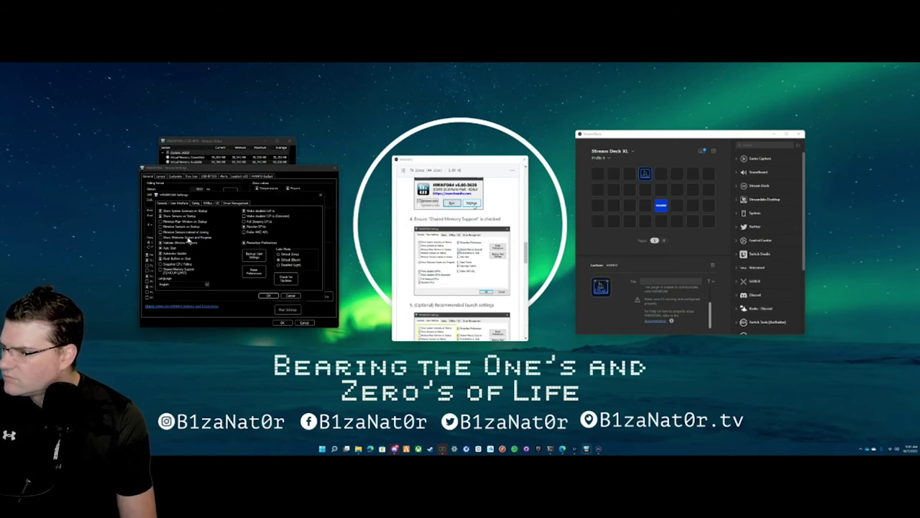
left_click(177, 276)
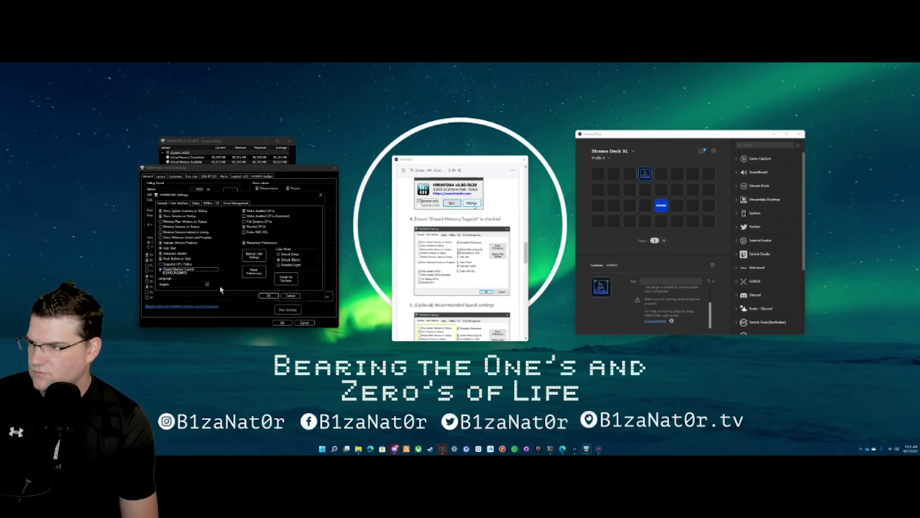
left_click(265, 296)
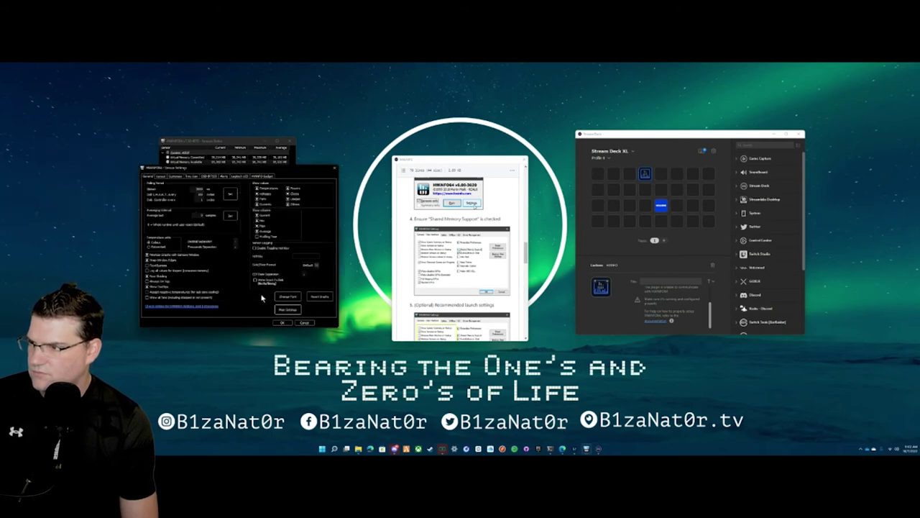
left_click(282, 323)
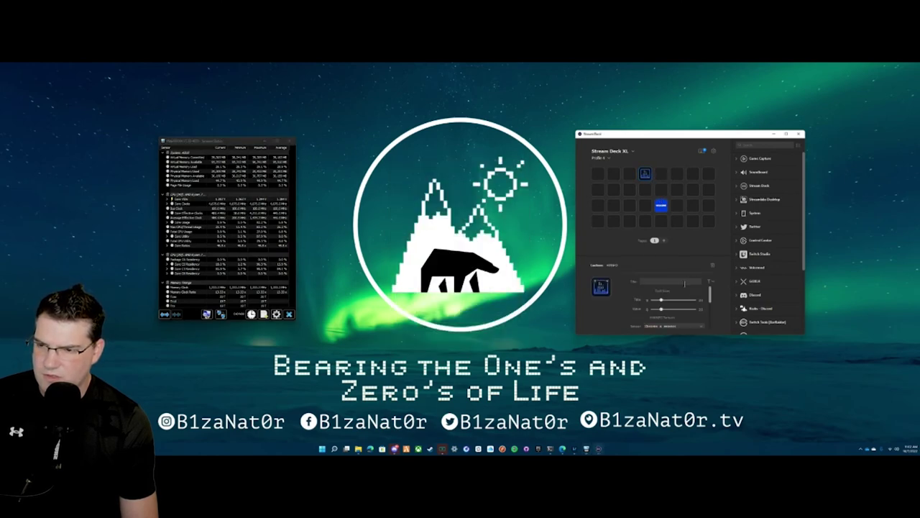
- Try to set the HWiNFO key's sensor to the AMD Ryzen 7 CPU
left_click(685, 328)
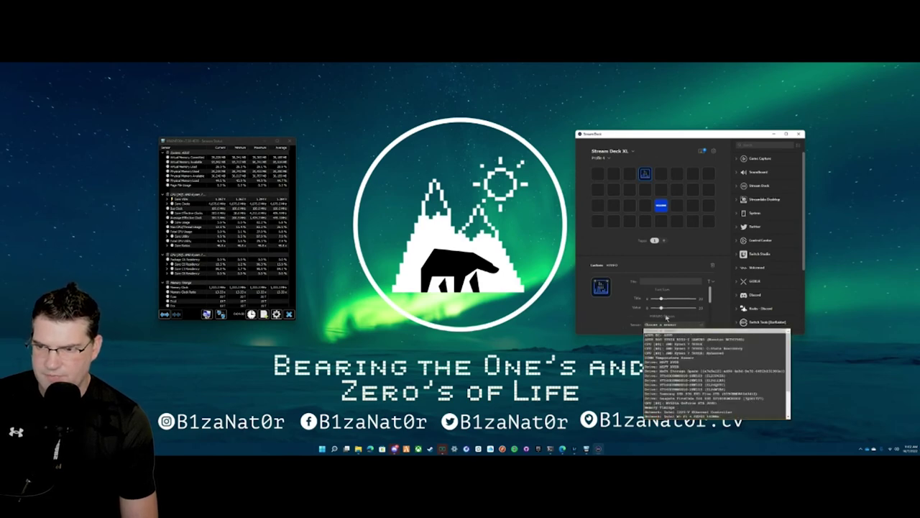
left_click(739, 346)
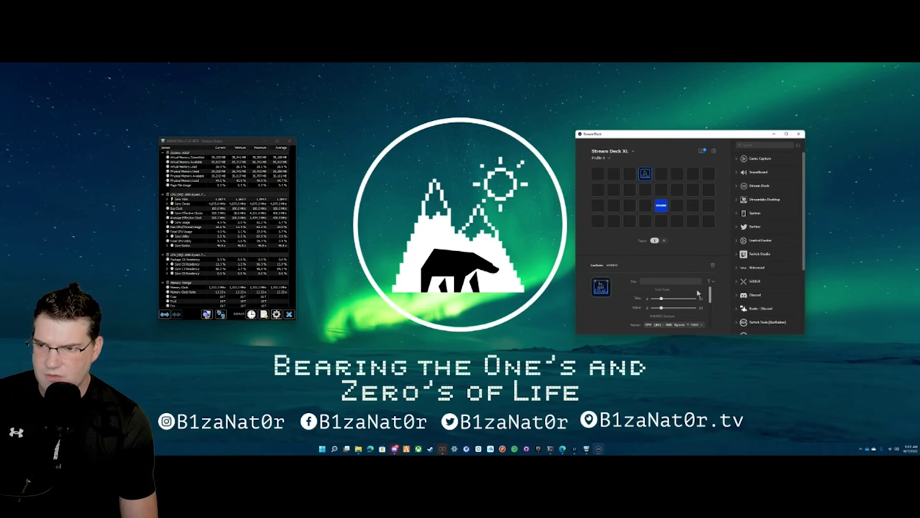
scroll(678, 321, "down", 2)
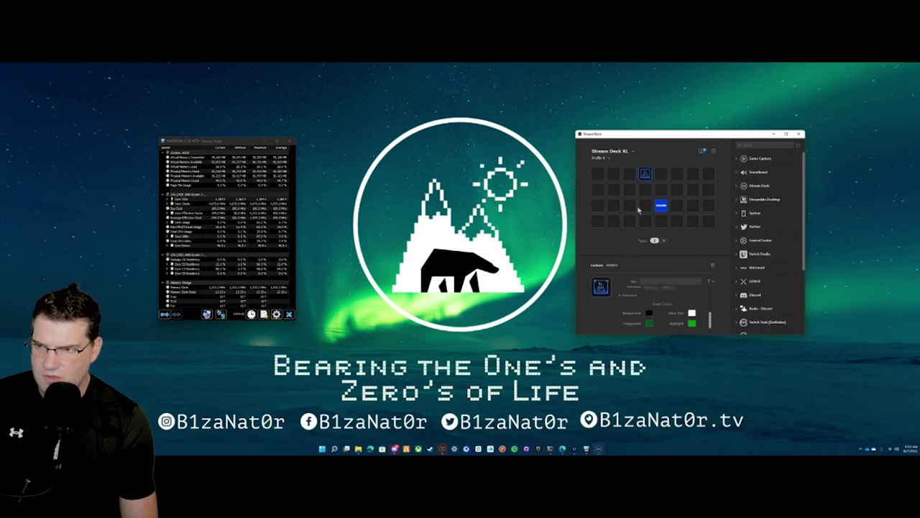
- Set the fourth key in the first row to the AMD Ryzen 7 CPU sensor with the Total CPU Usage reading
left_click(646, 176)
scroll(684, 311, "down", 2)
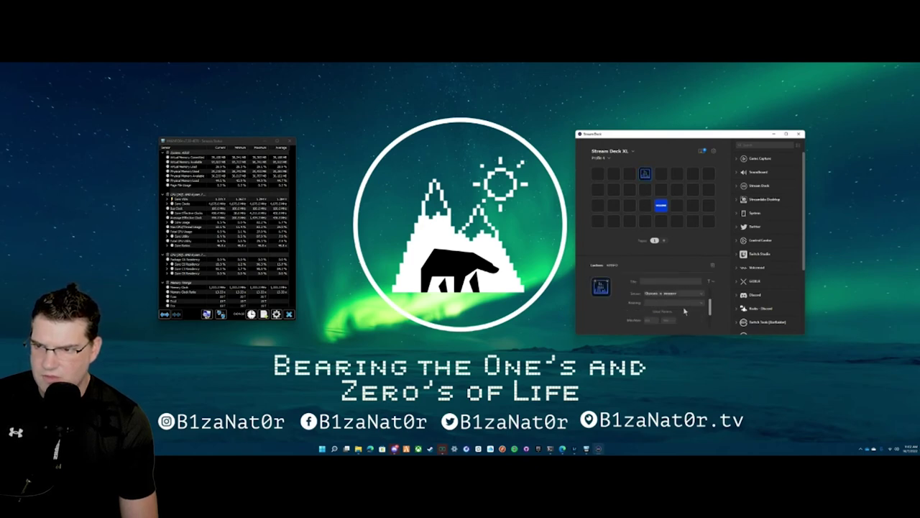
left_click(686, 295)
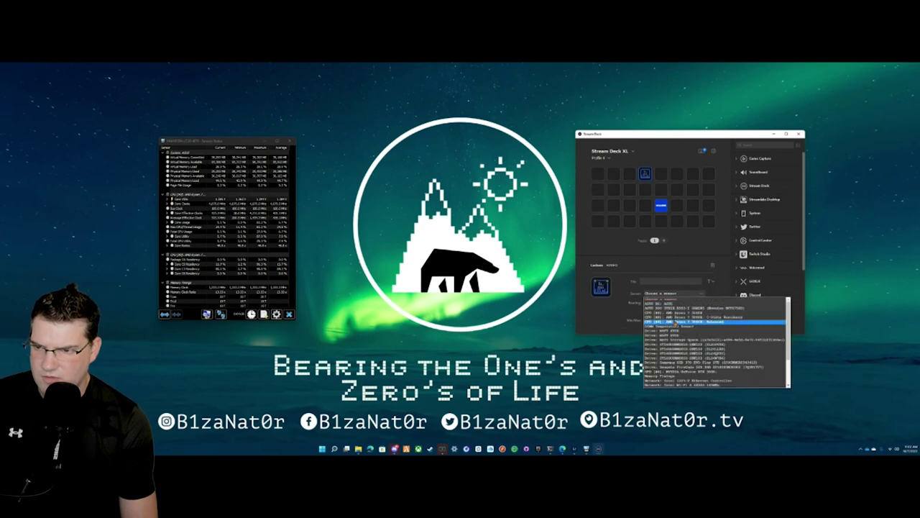
left_click(682, 314)
left_click(695, 304)
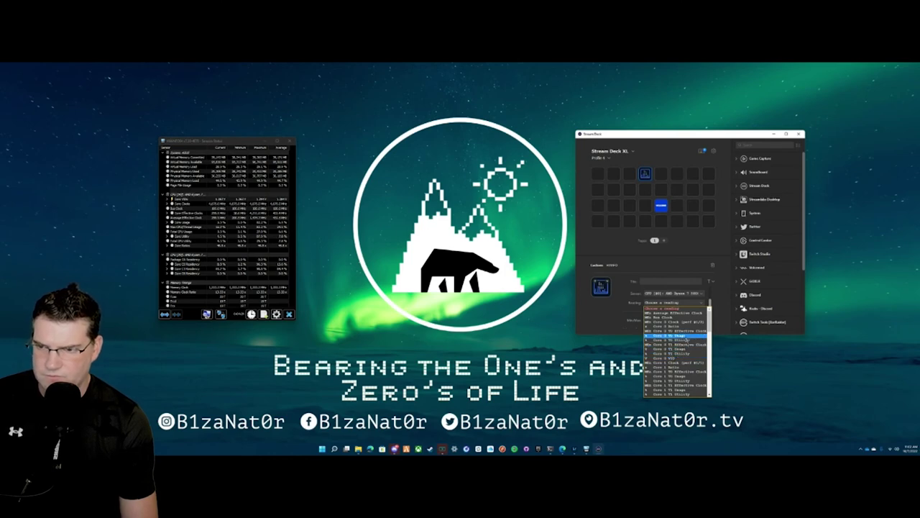
scroll(687, 339, "down", 8)
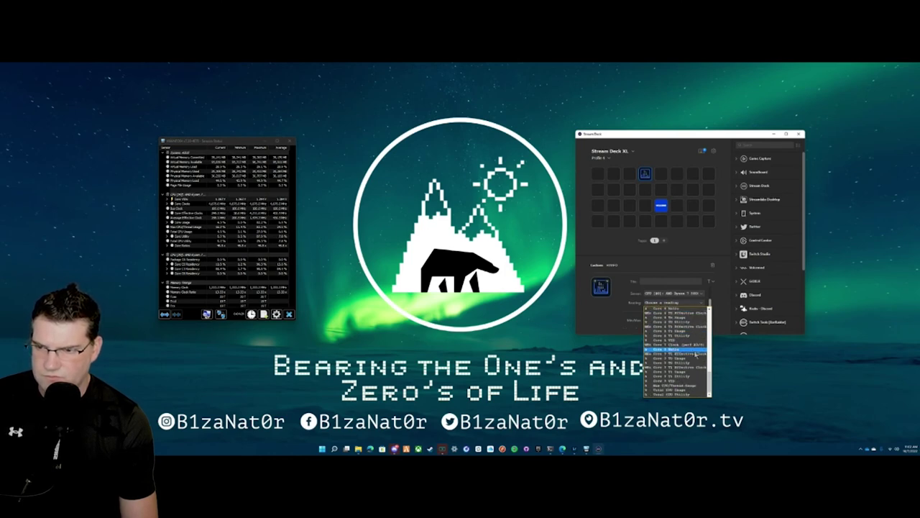
left_click(685, 389)
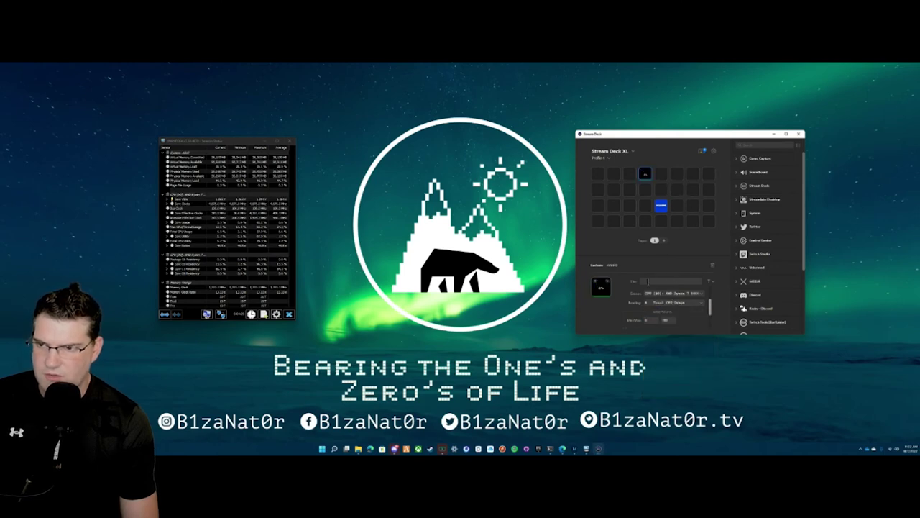
- Assign another HWiNFO action from the Custom category to the fifth key in the first row
left_click(673, 248)
scroll(764, 328, "down", 5)
left_click_drag(762, 323, 661, 173)
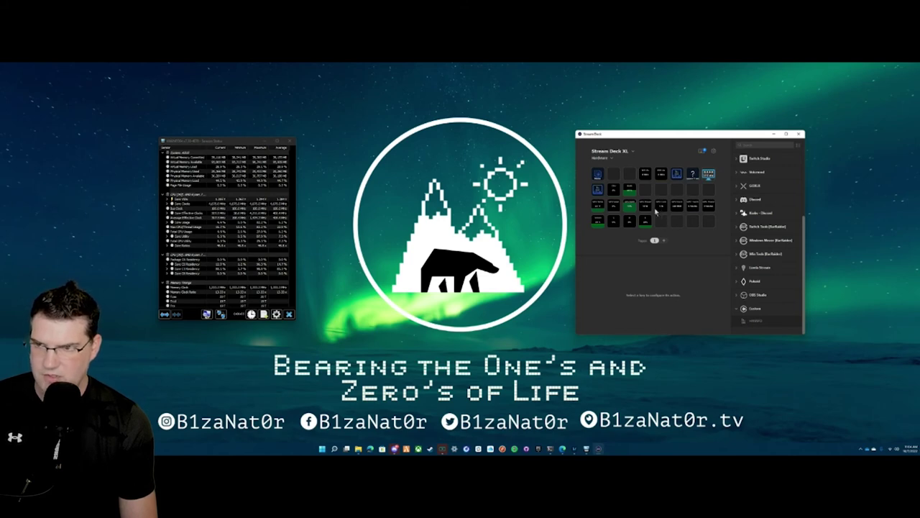
- Try to switch the fourth key in the Hardware profile's first row to the Intel Wi-Fi 6 network sensor
left_click(628, 208)
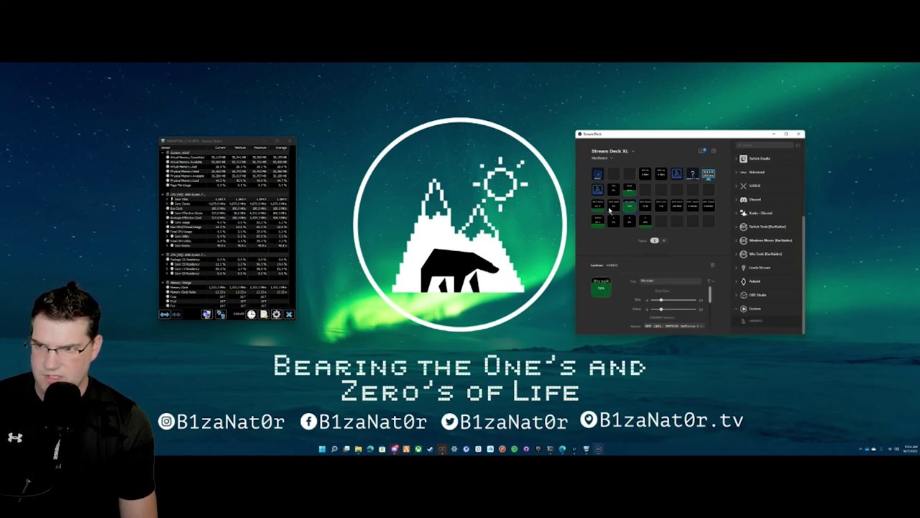
left_click(600, 207)
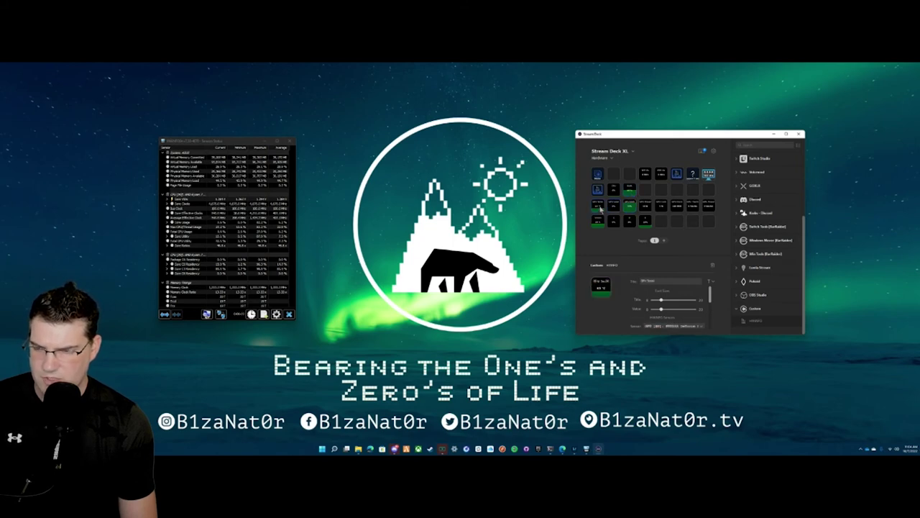
left_click(613, 213)
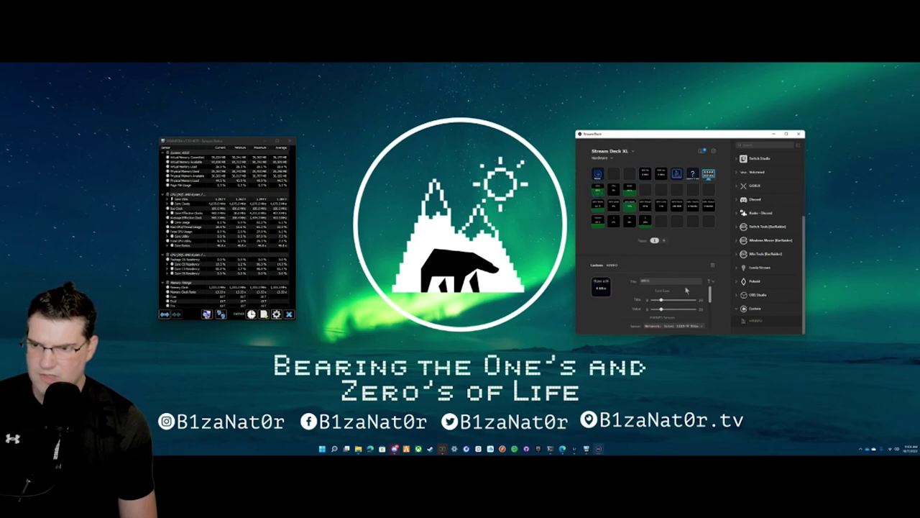
left_click(688, 327)
left_click(665, 419)
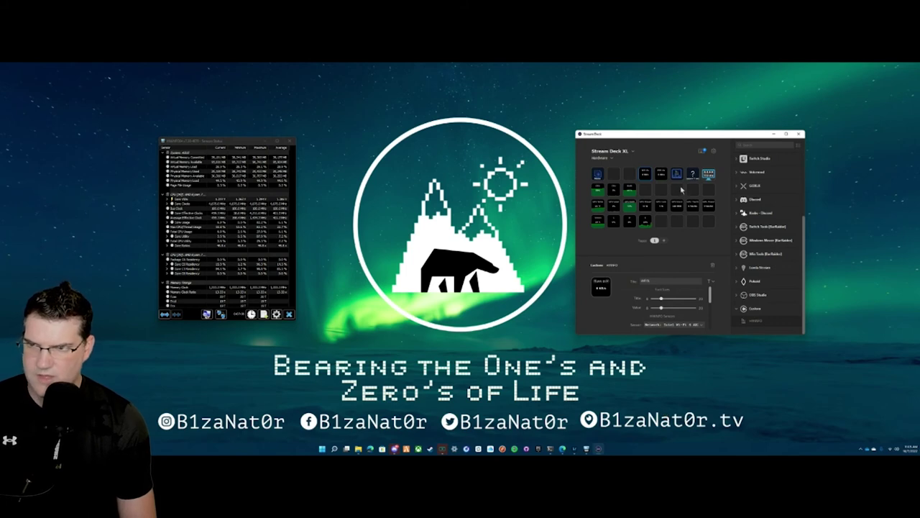
- Set the fifth key in the first row to the Intel Wi-Fi 6 network sensor with the Total UP reading
left_click(661, 174)
scroll(704, 316, "down", 2)
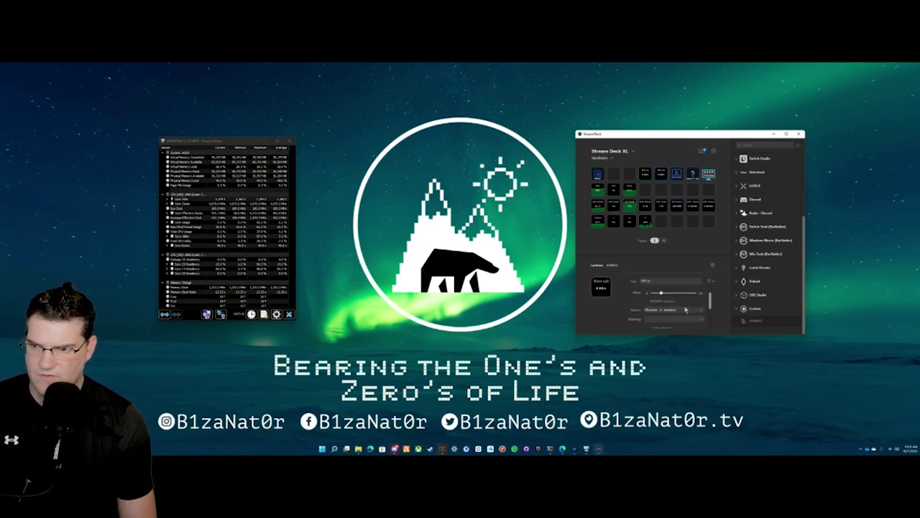
left_click(686, 310)
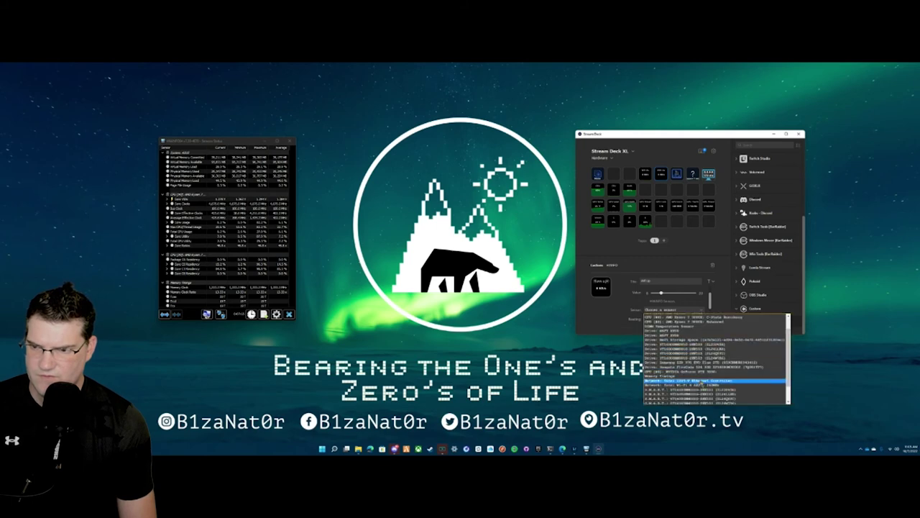
left_click(698, 385)
left_click(683, 320)
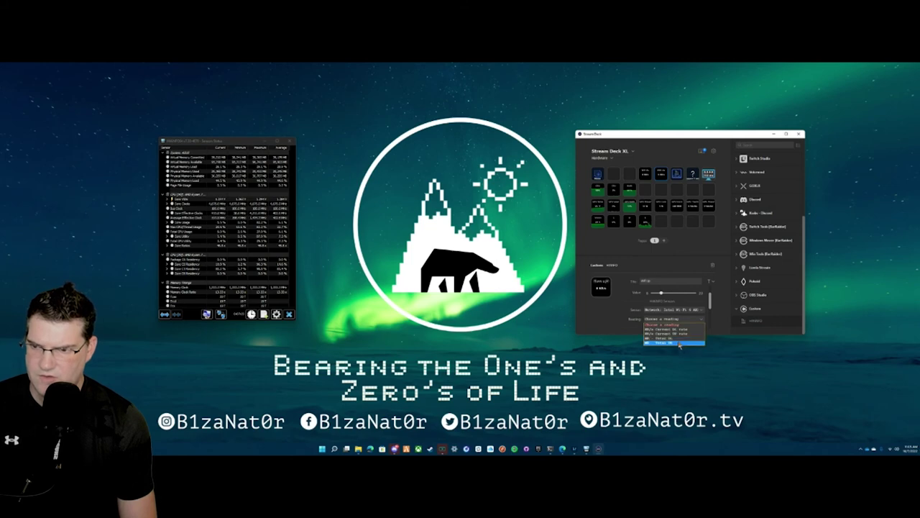
left_click(679, 344)
- Set the fourth key in the first row to the Intel Wi-Fi 6 network sensor with the Total DL reading
left_click(643, 176)
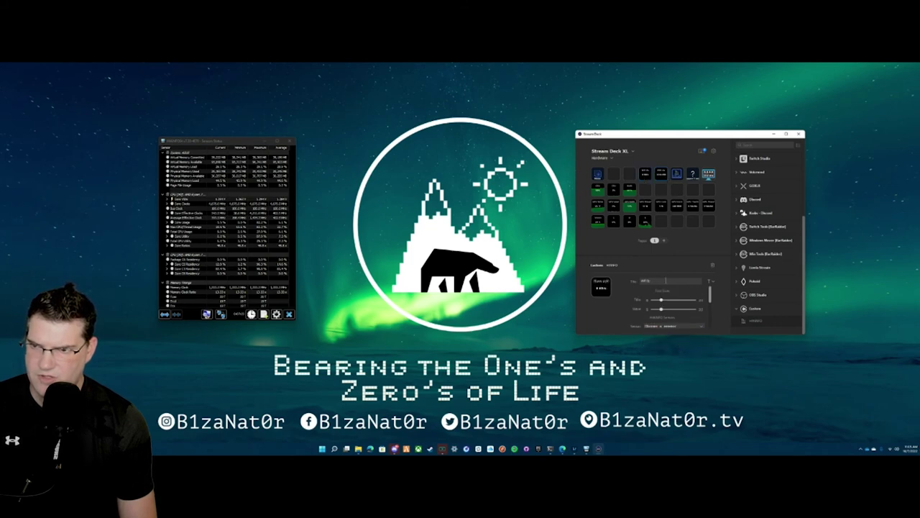
left_click(672, 325)
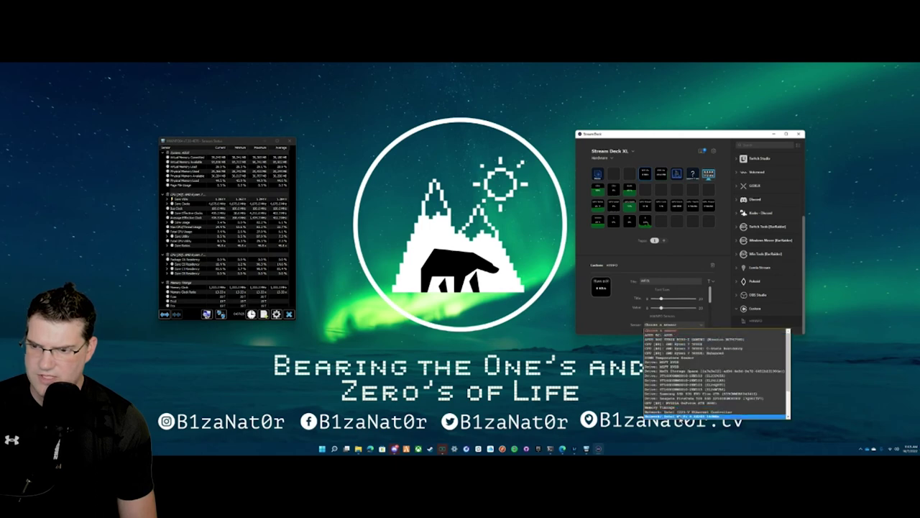
left_click(679, 416)
scroll(682, 302, "down", 1)
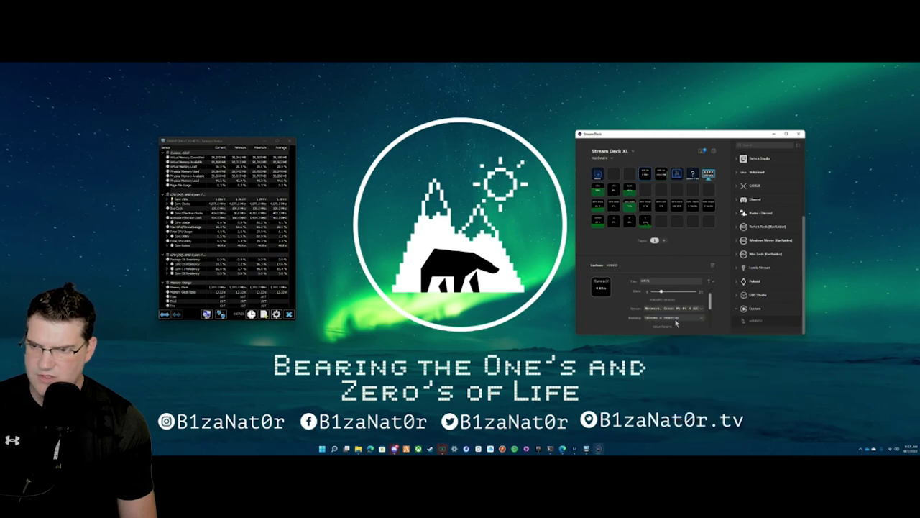
left_click(675, 319)
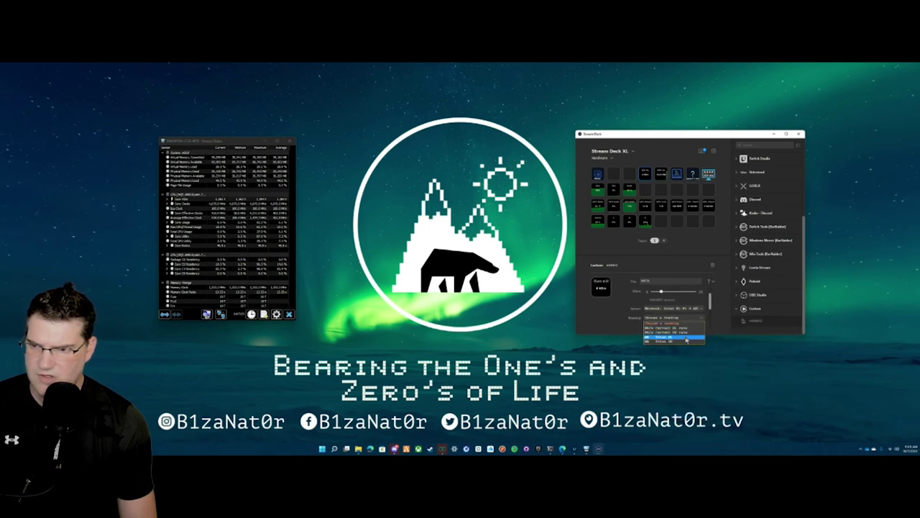
left_click(684, 337)
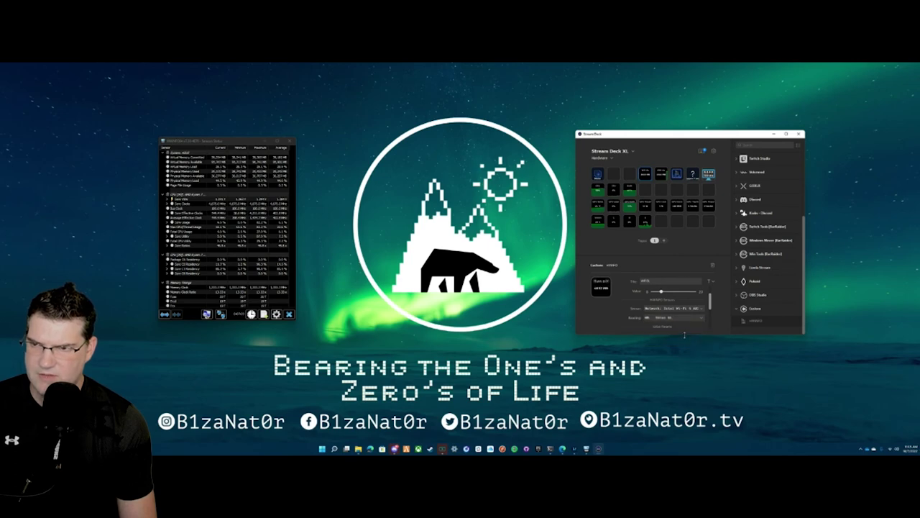
- Change the fourth key's reading to Current DL rate and the fifth key's reading to Current UP rate
left_click(670, 317)
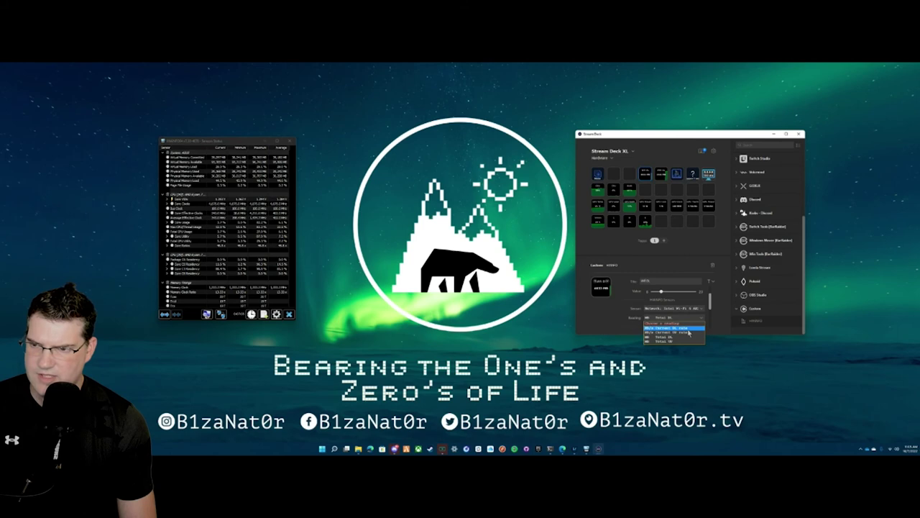
left_click(689, 333)
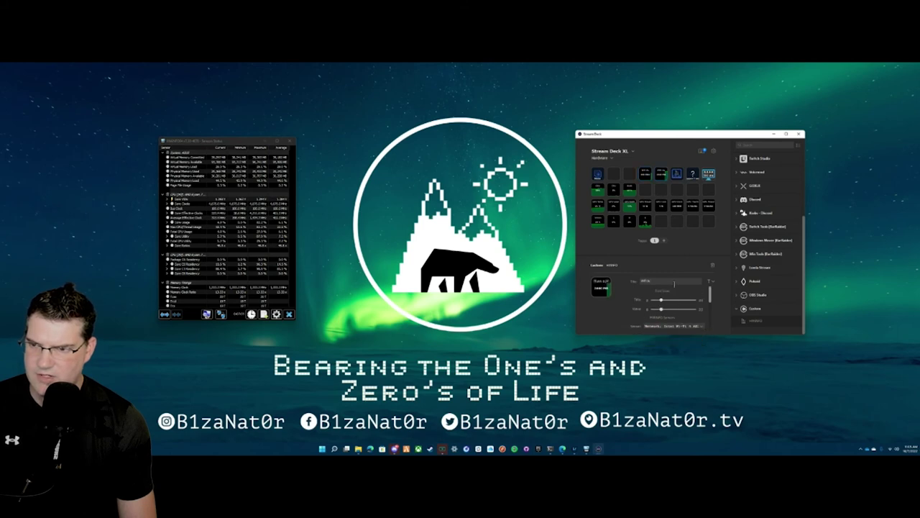
scroll(678, 325, "down", 1)
left_click(680, 321)
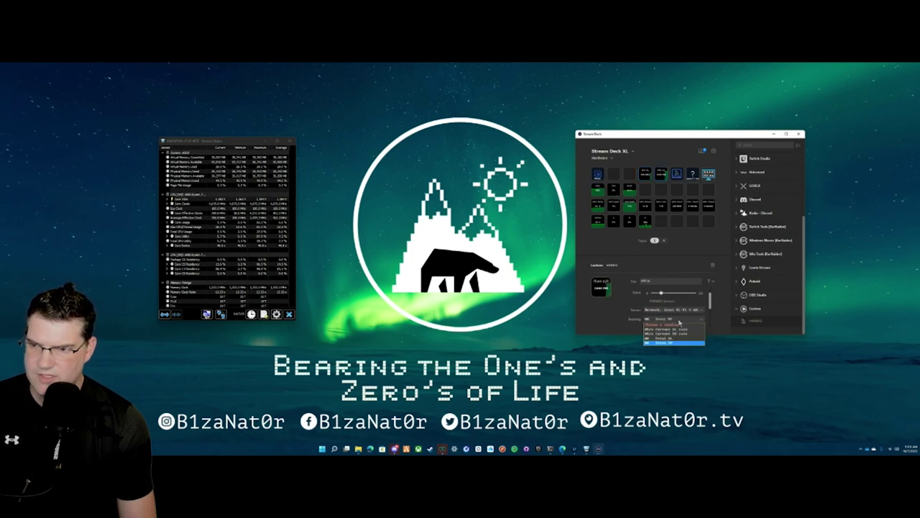
left_click(681, 335)
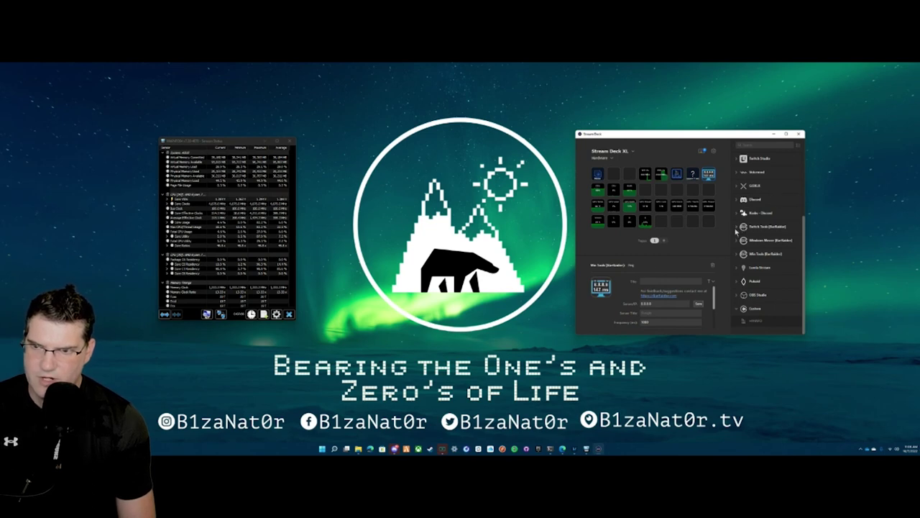
- Examine the Win Tools action list and the settings of the Ping key at the end of the first row
left_click(737, 255)
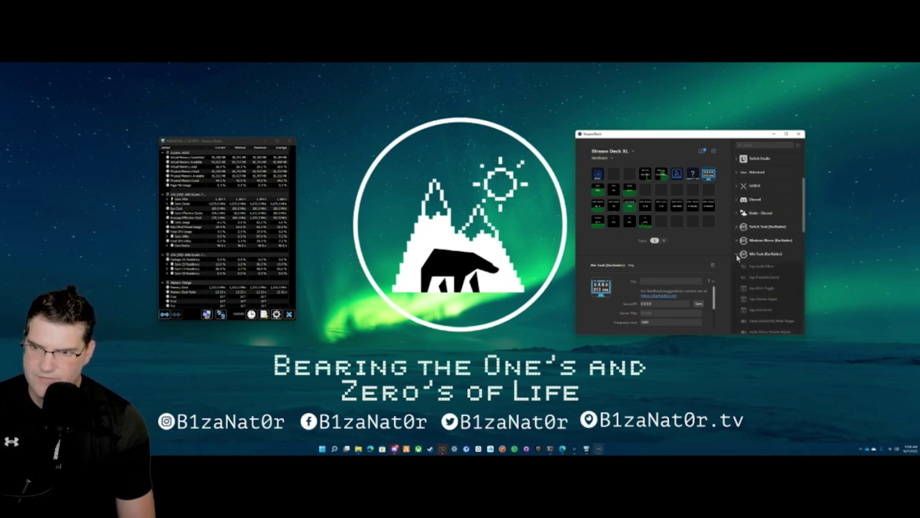
scroll(761, 268, "down", 5)
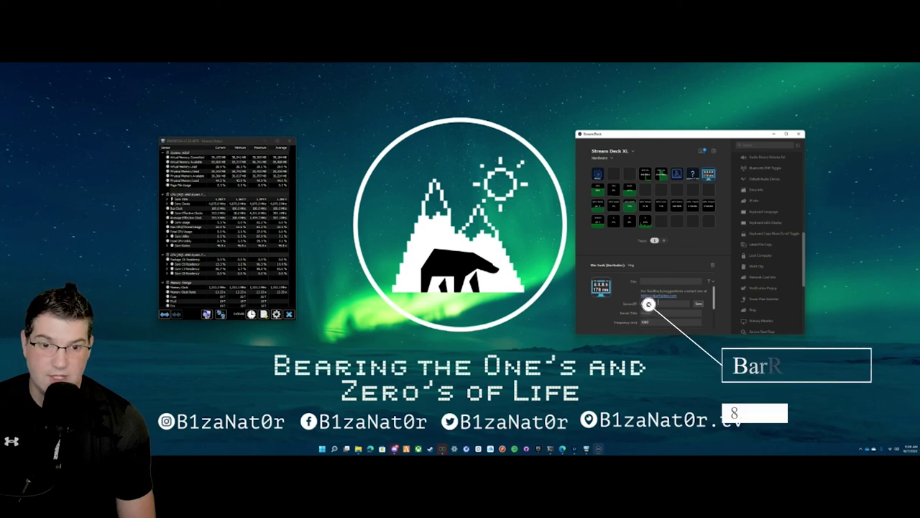
left_click(707, 186)
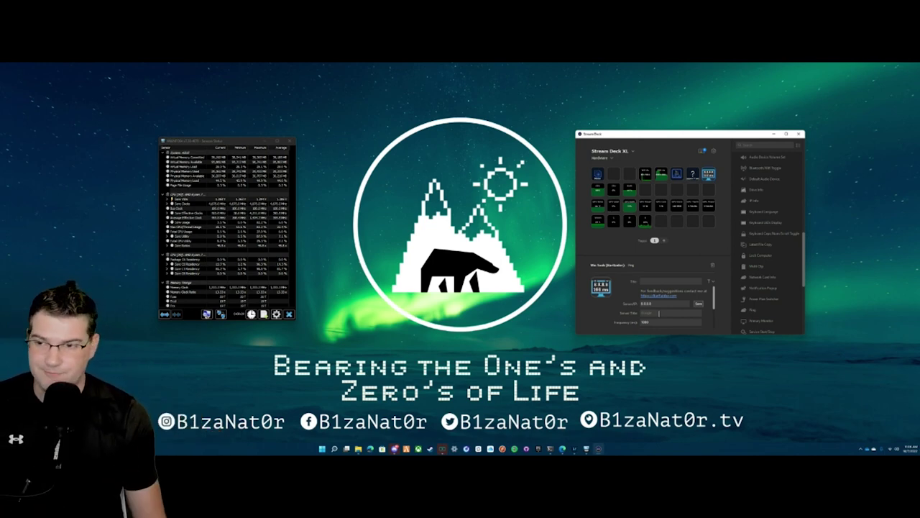
scroll(663, 319, "down", 3)
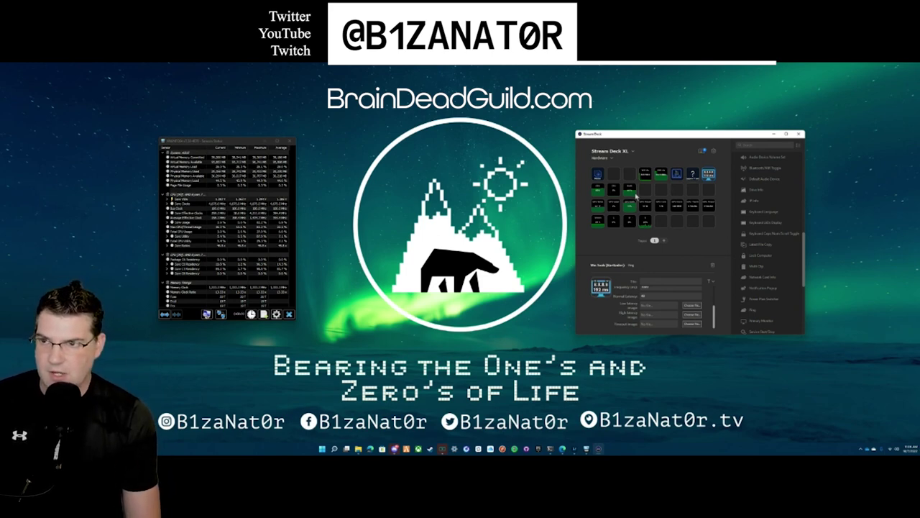
- Open the HWiNFO settings of the second key in the second row
left_click(615, 191)
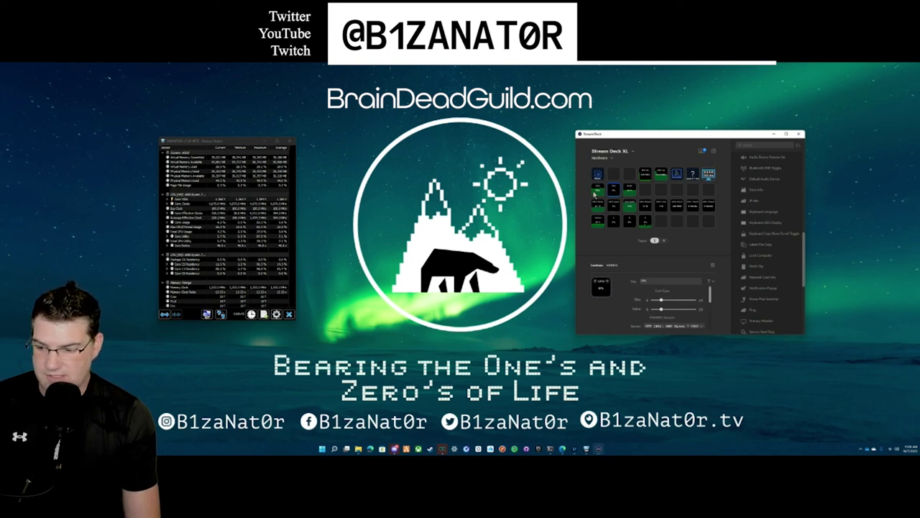